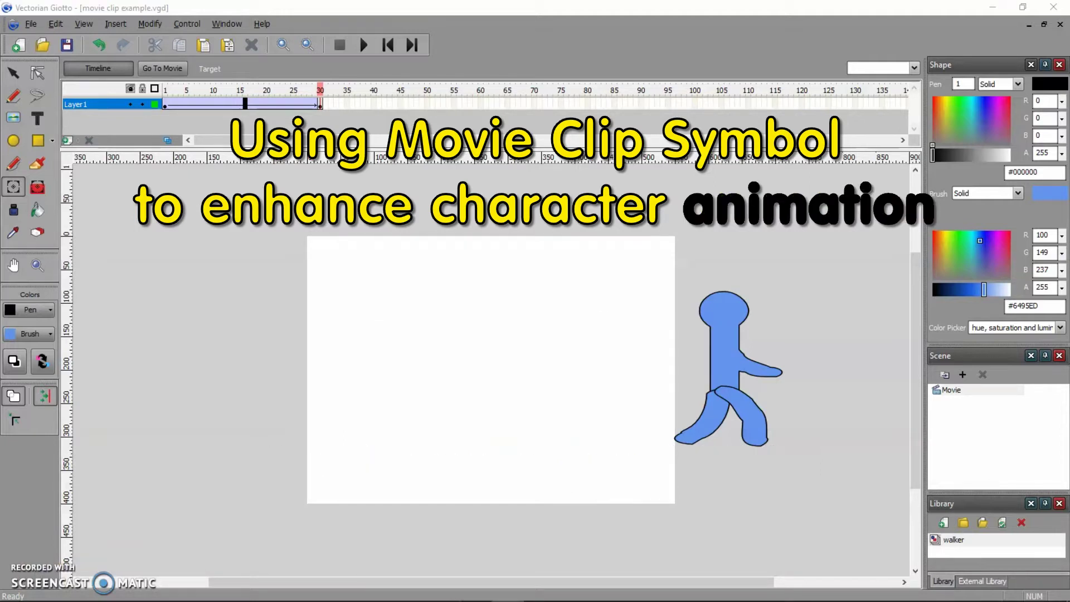
Close the playback preview of the finished walking animation and go to frame 31 of its timeline
drag(0, 468, 399, 234)
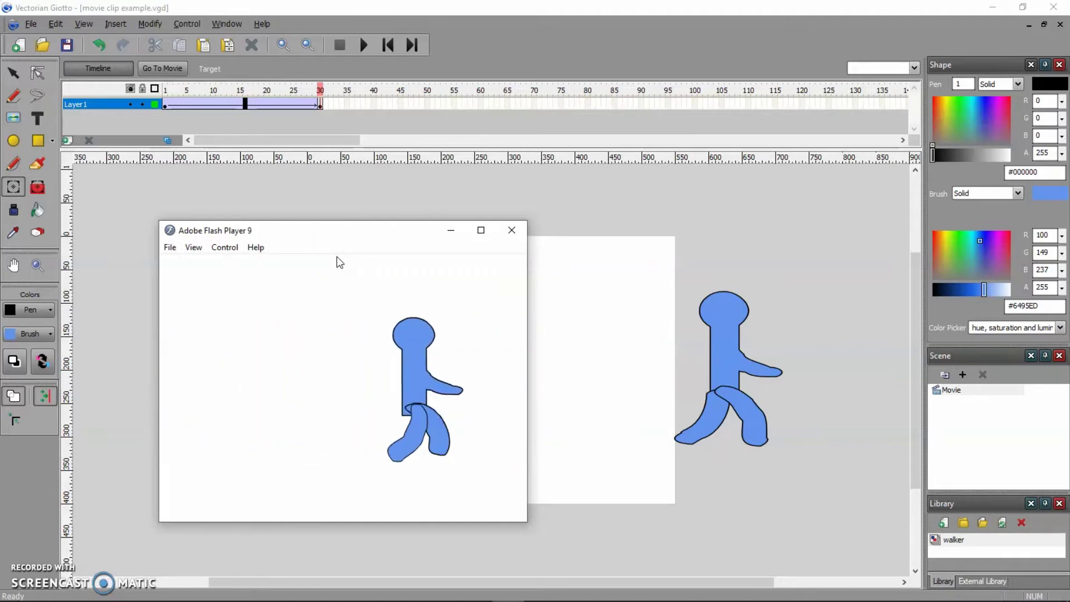
click(511, 230)
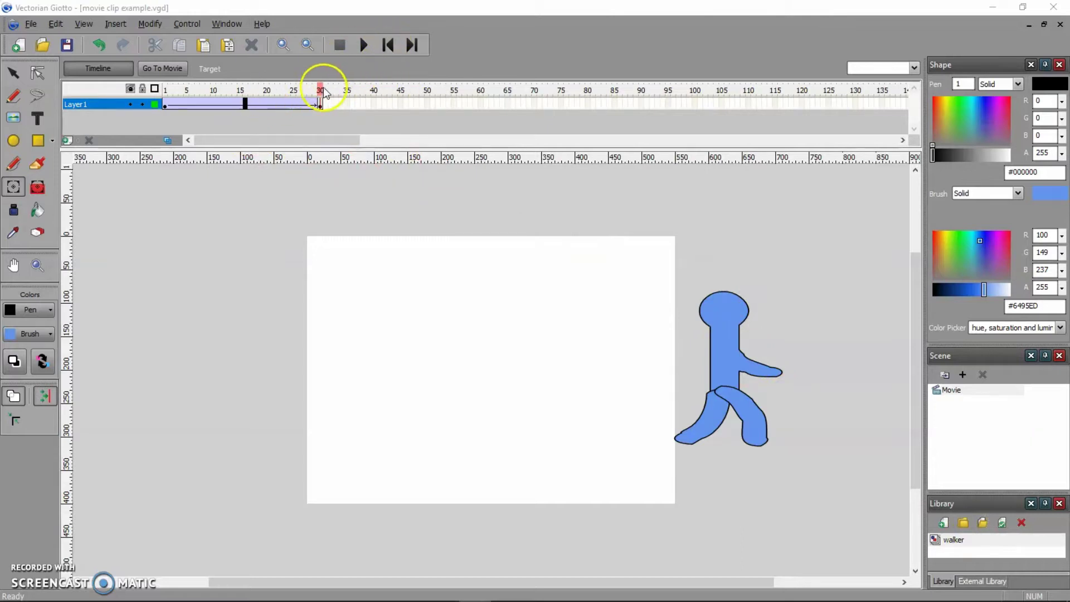
mouse_move(325, 93)
mouse_down()
mouse_move(165, 95)
mouse_move(325, 101)
mouse_up()
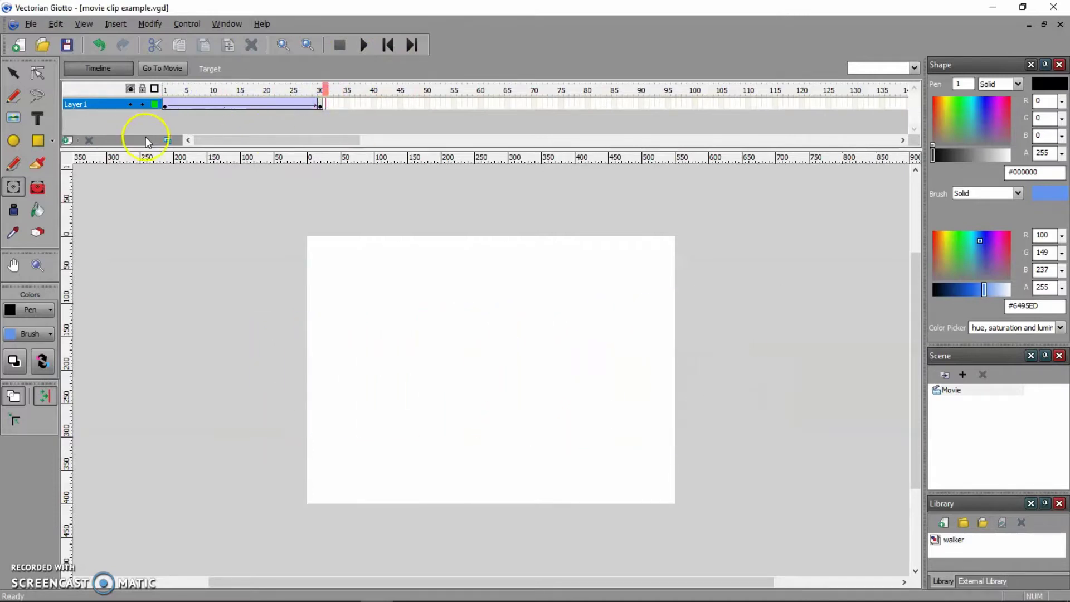
Create a new document and insert a movie clip symbol named walker into its library
click(25, 49)
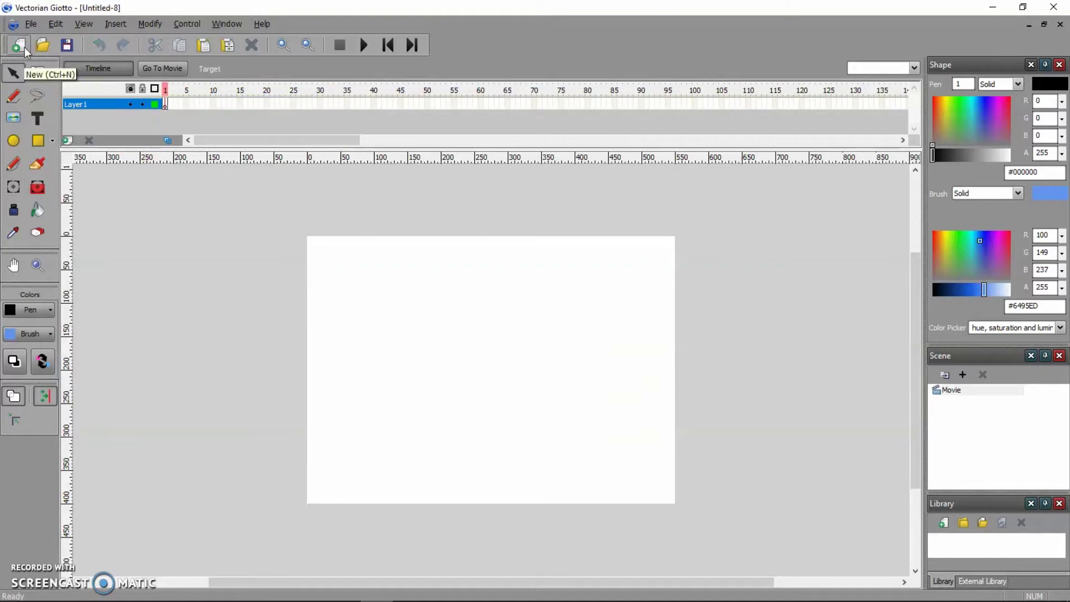
click(386, 192)
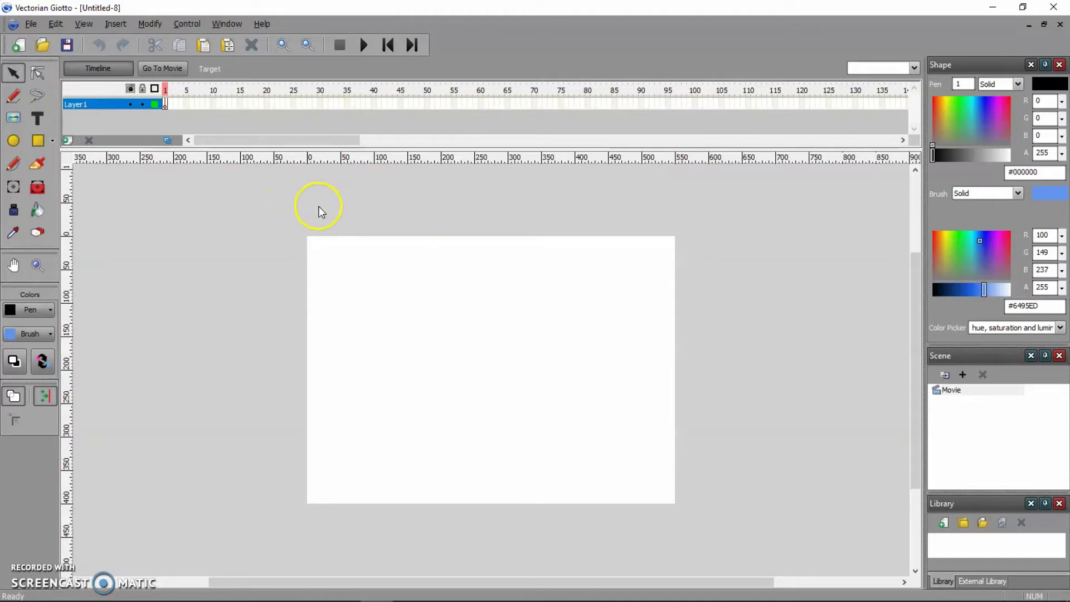
click(122, 26)
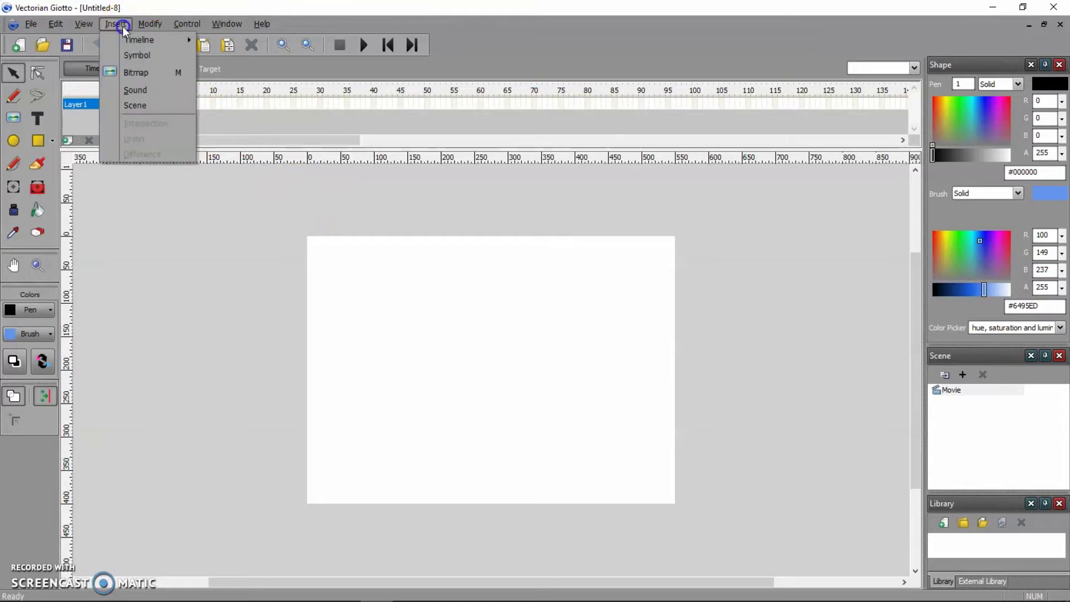
click(138, 55)
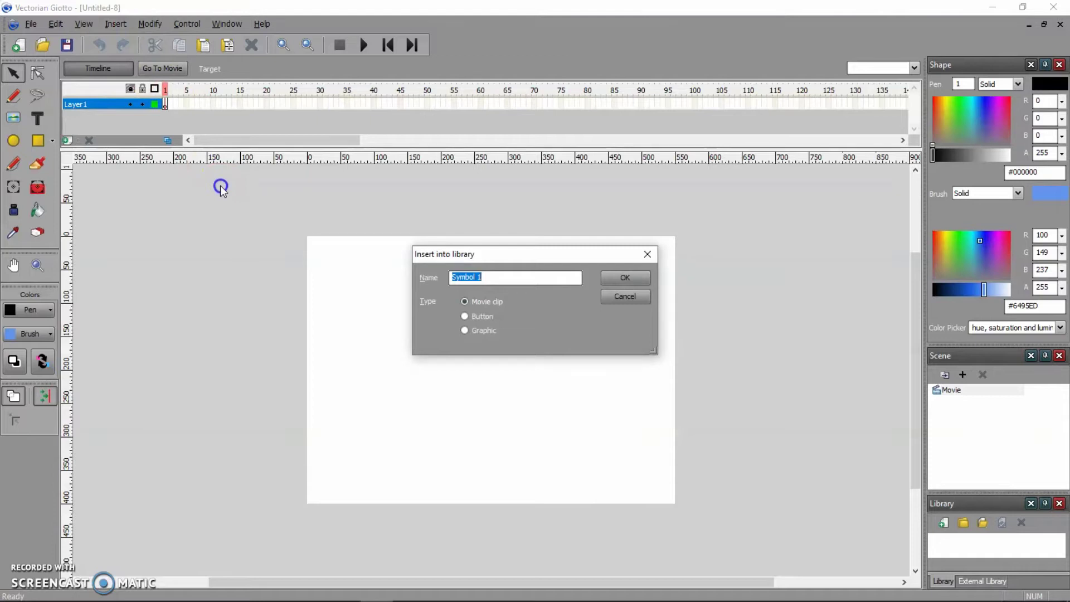
text(walker)
click(625, 280)
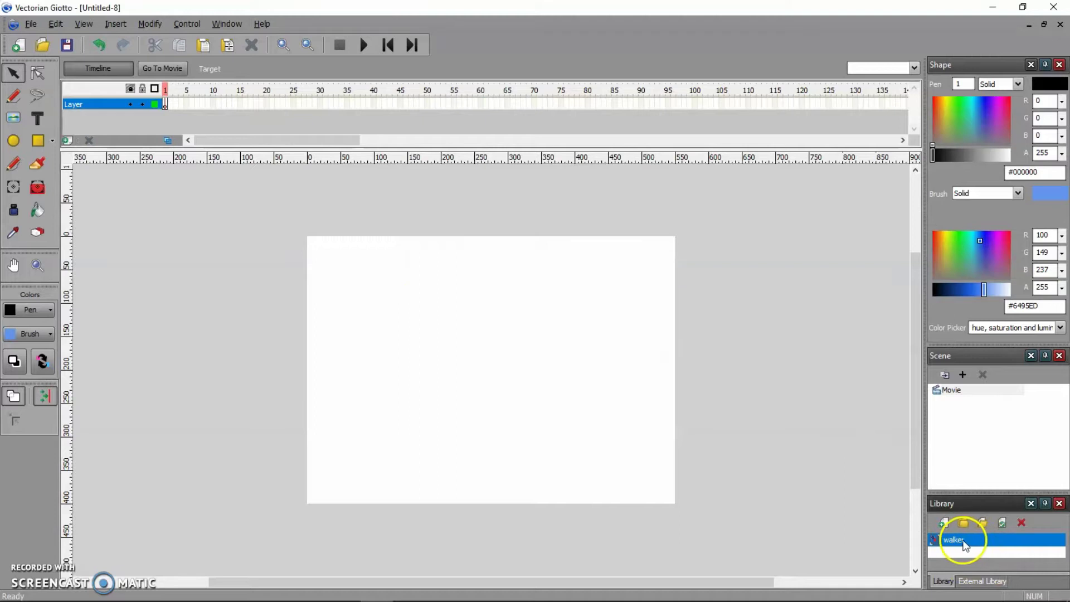
Rename the symbol's only layer to body
mouse_move(968, 540)
mouse_down()
mouse_move(611, 273)
mouse_move(94, 127)
mouse_move(88, 108)
mouse_up()
double_click(80, 104)
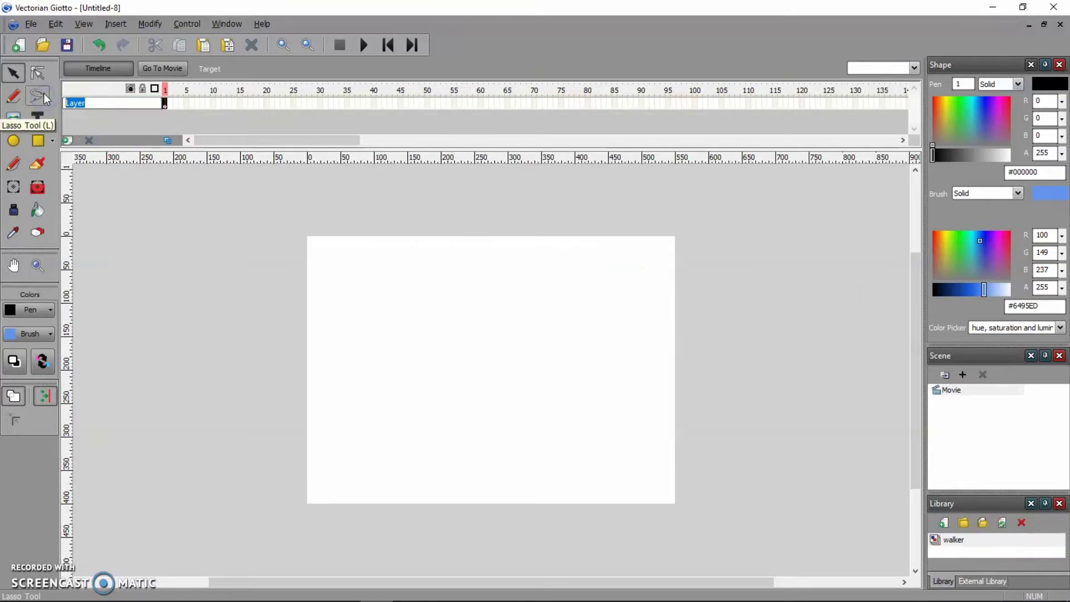
text(body)
On the body layer, draw a figure with a rectangular torso about 25 by 100 px, an oval head above it and a brushed forward arm
click(44, 212)
click(38, 140)
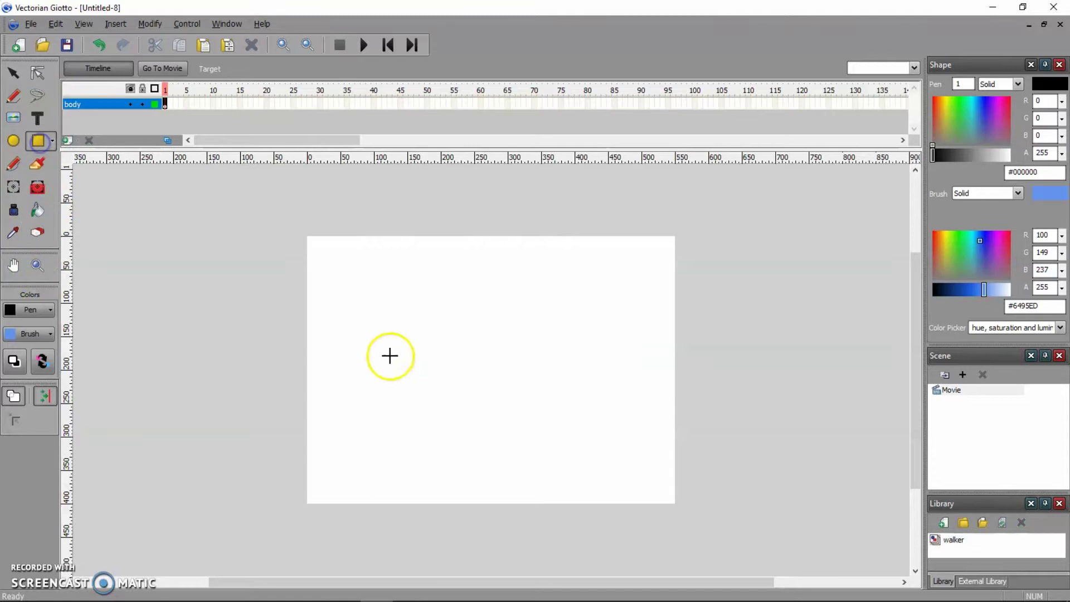
drag(449, 335, 466, 399)
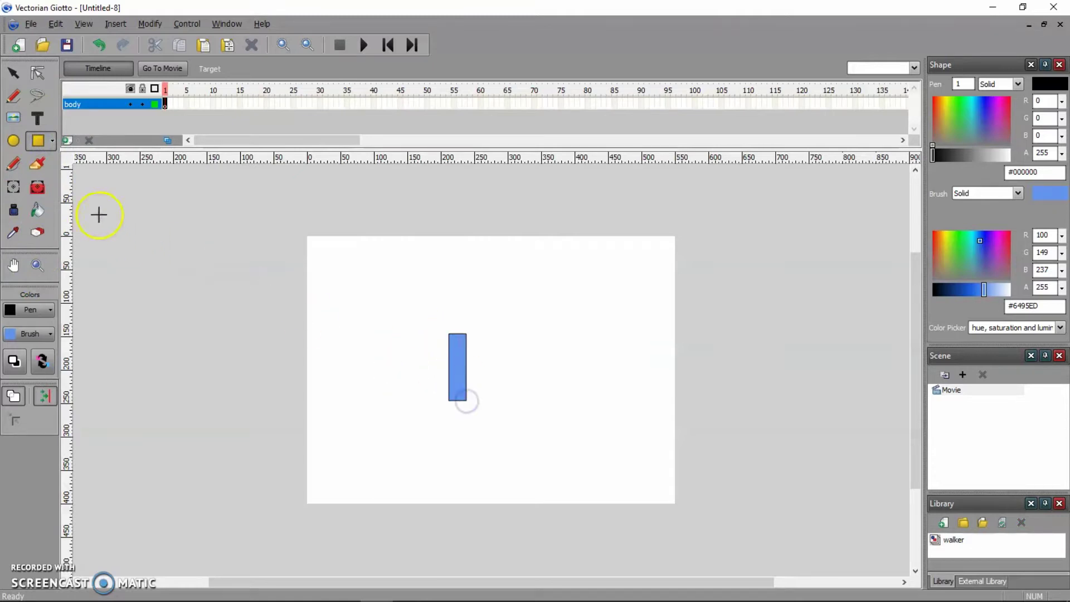
click(13, 141)
drag(436, 303, 473, 332)
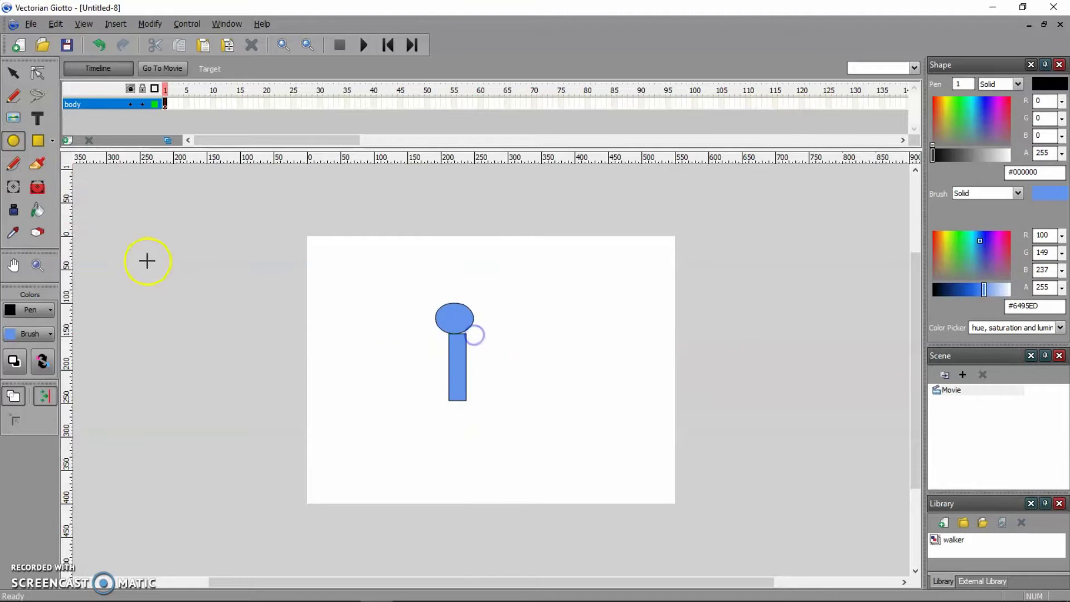
click(38, 163)
mouse_move(447, 386)
mouse_down()
mouse_move(455, 358)
mouse_move(485, 381)
mouse_up()
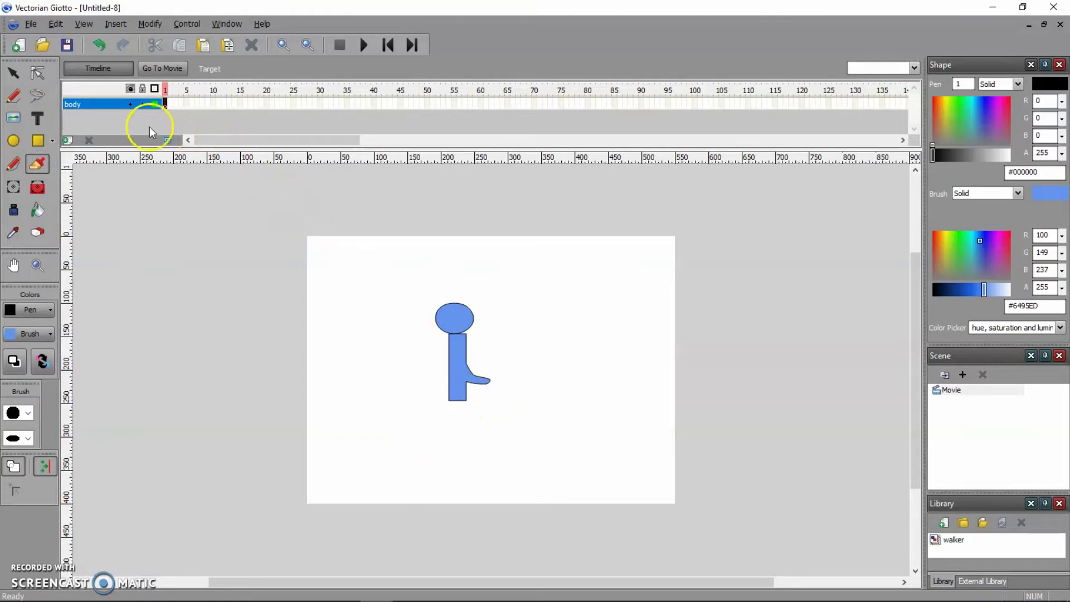
Add two layers above body and name the upper one leg2 and the lower one leg1
click(67, 140)
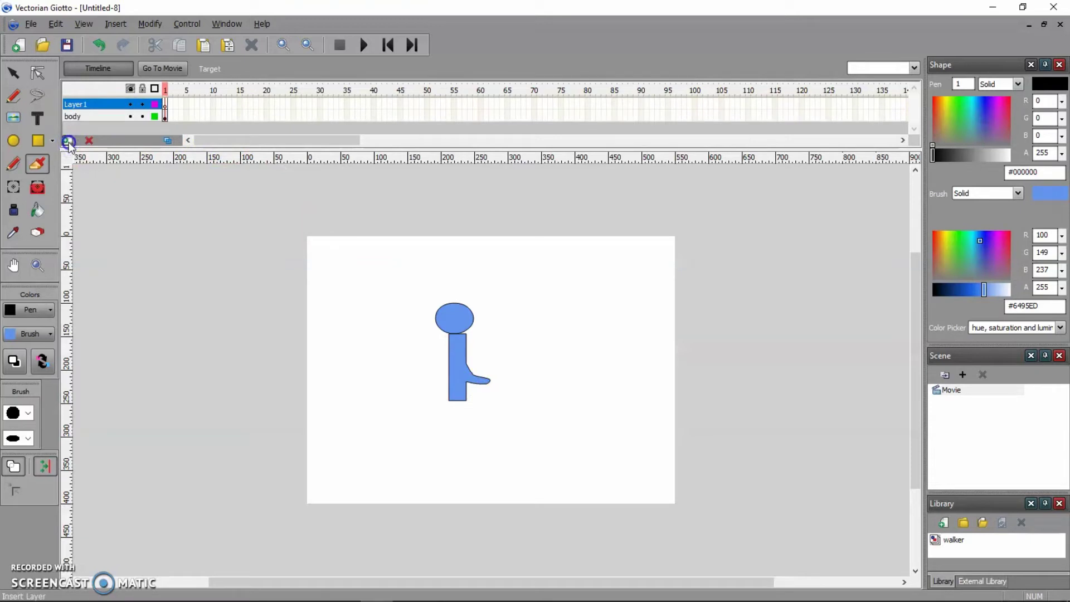
click(67, 140)
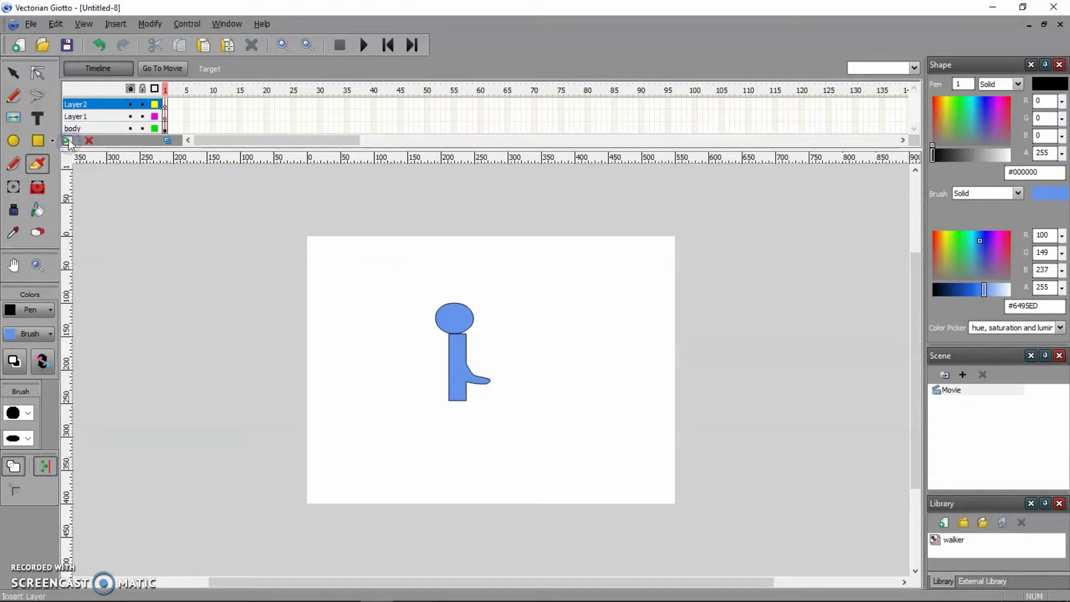
double_click(81, 103)
drag(82, 102, 65, 102)
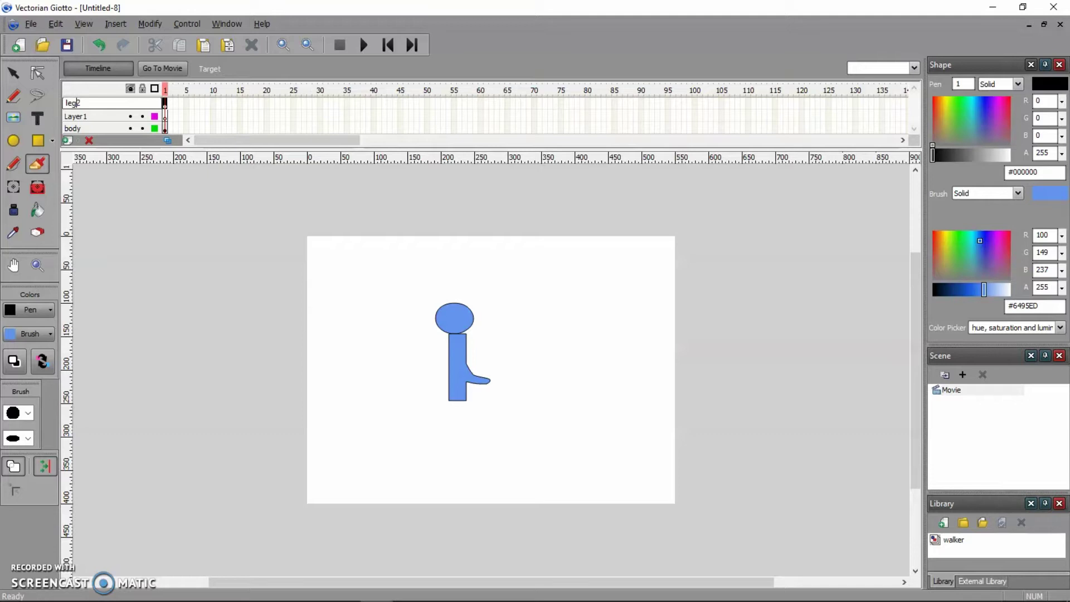
click(79, 117)
click(82, 117)
Insert a keyframe at frame 7 of the body layer and lock that layer
click(197, 128)
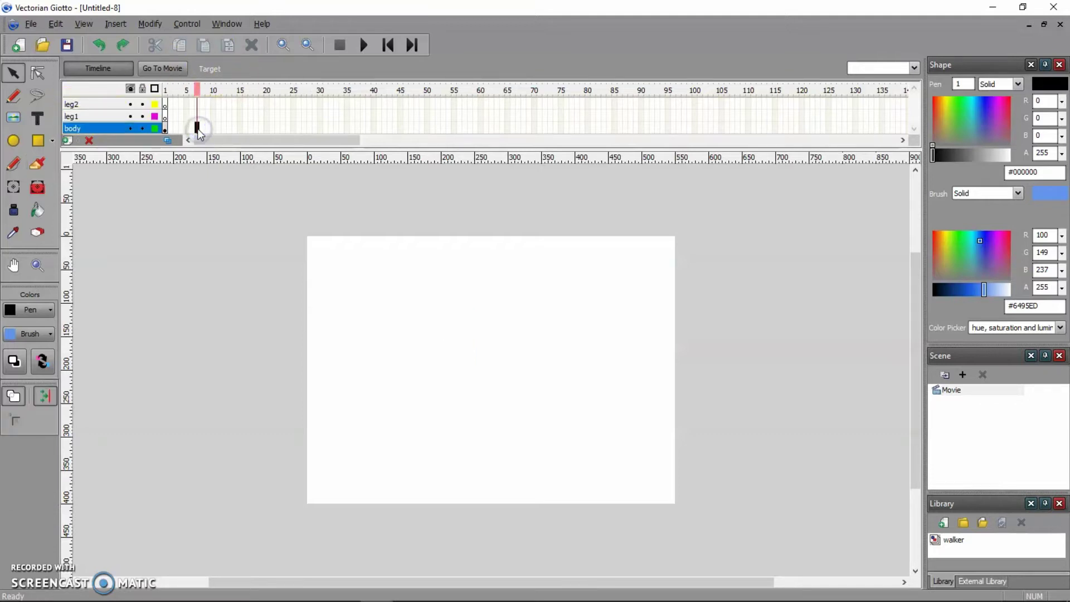
right_click(198, 130)
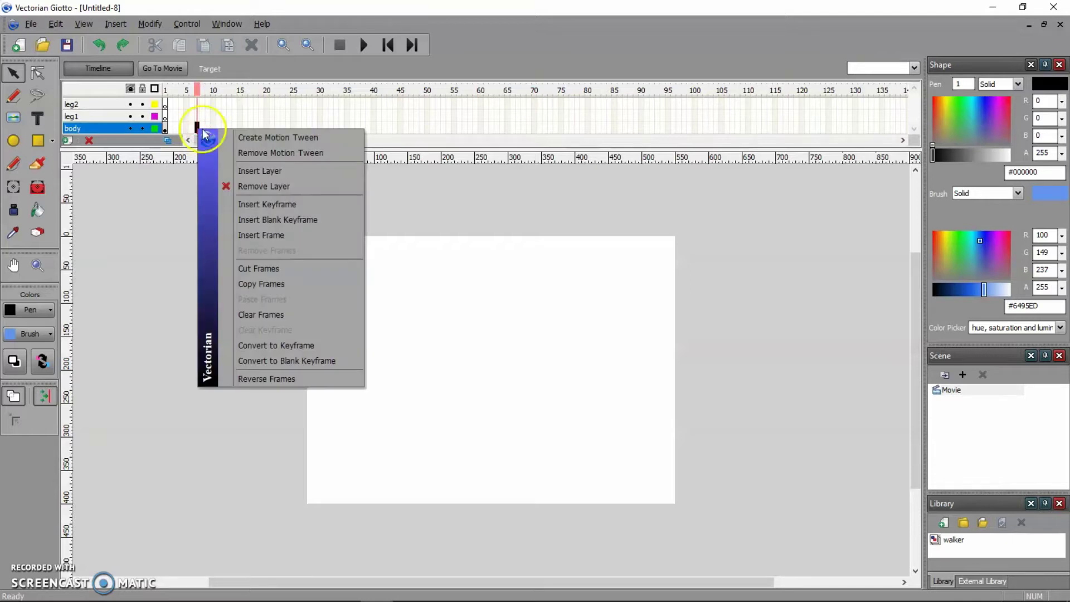
click(282, 205)
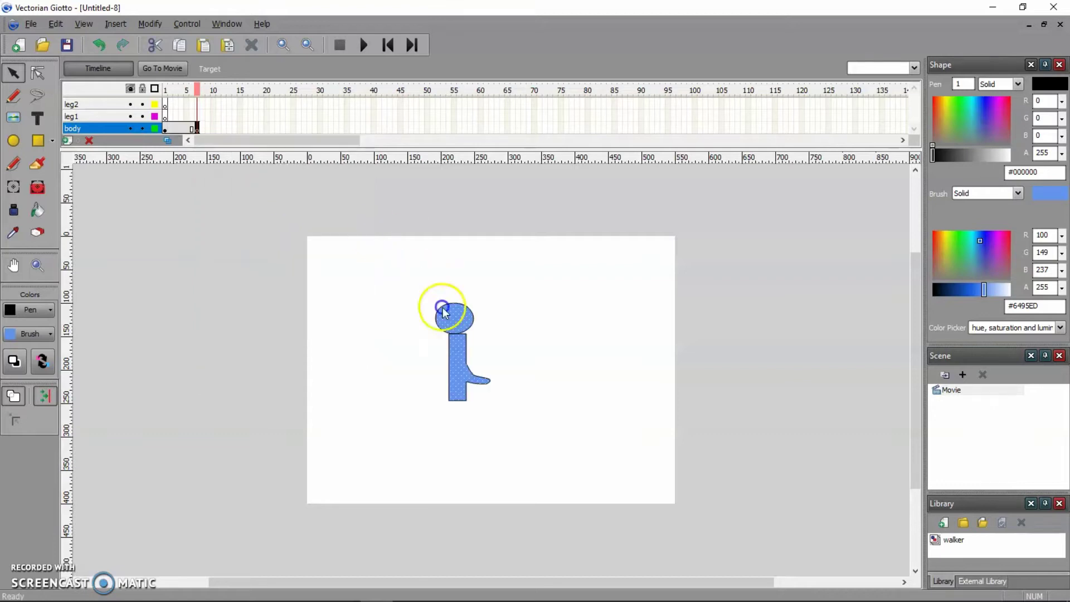
click(166, 113)
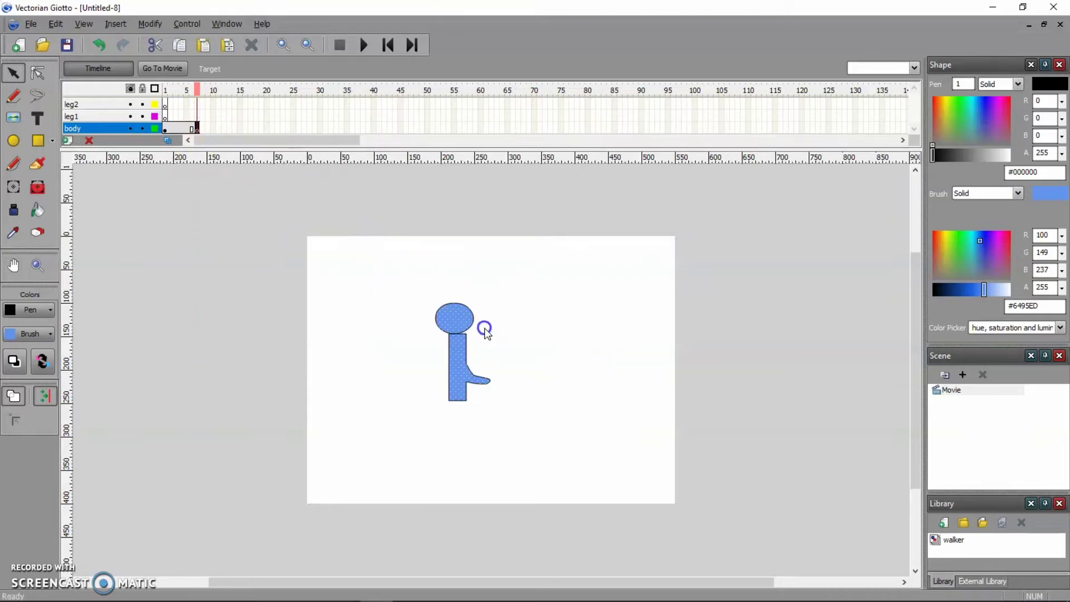
click(114, 114)
click(142, 129)
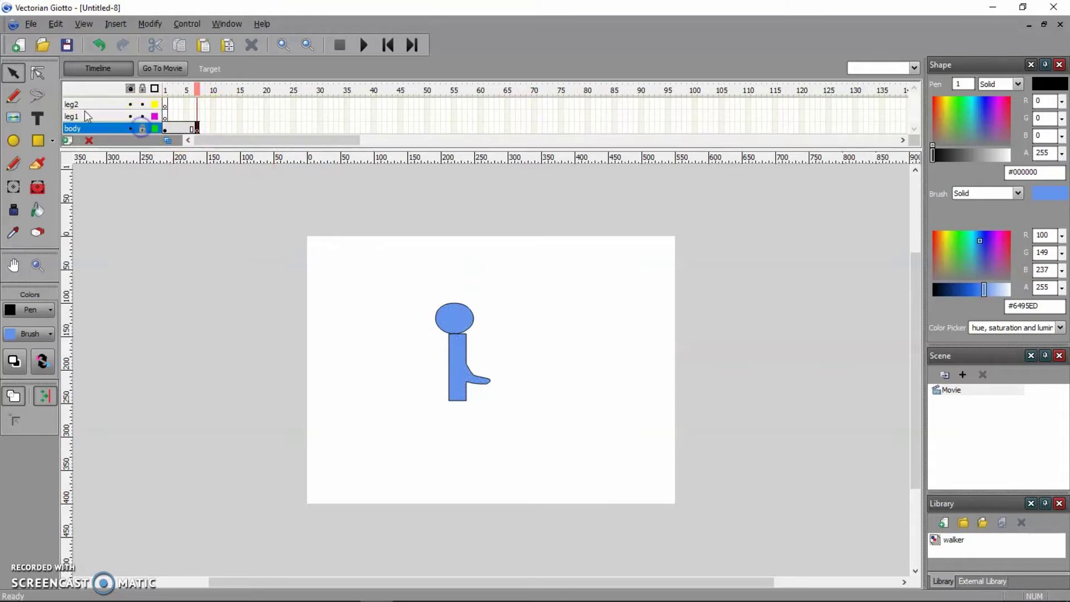
Paint a forward-reaching leg with the Brush from the base of the torso on frame 1 of the leg1 layer
click(101, 117)
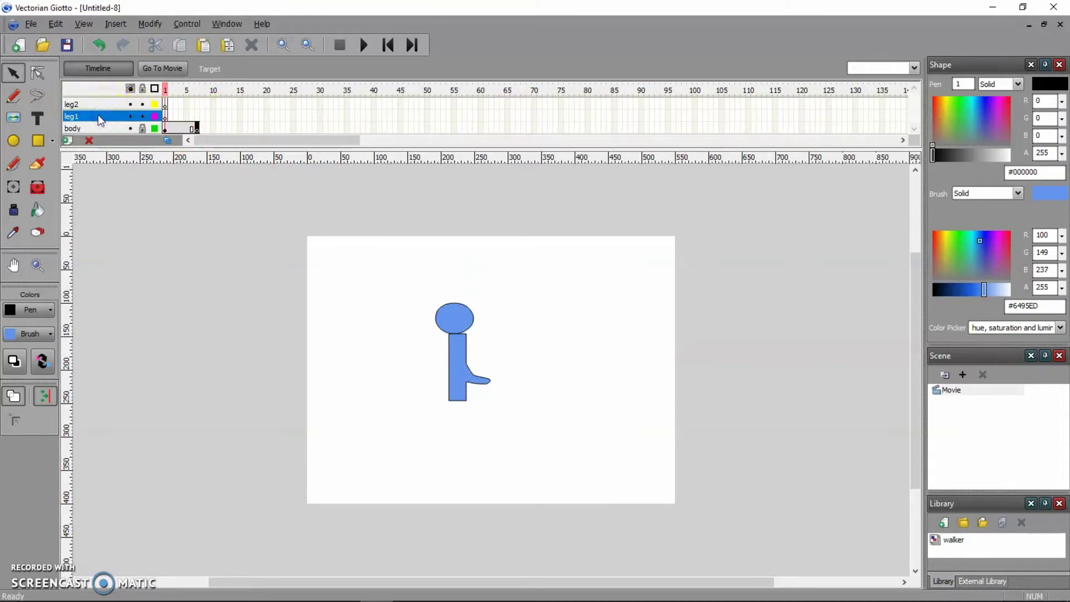
click(142, 128)
click(38, 232)
click(43, 159)
click(461, 395)
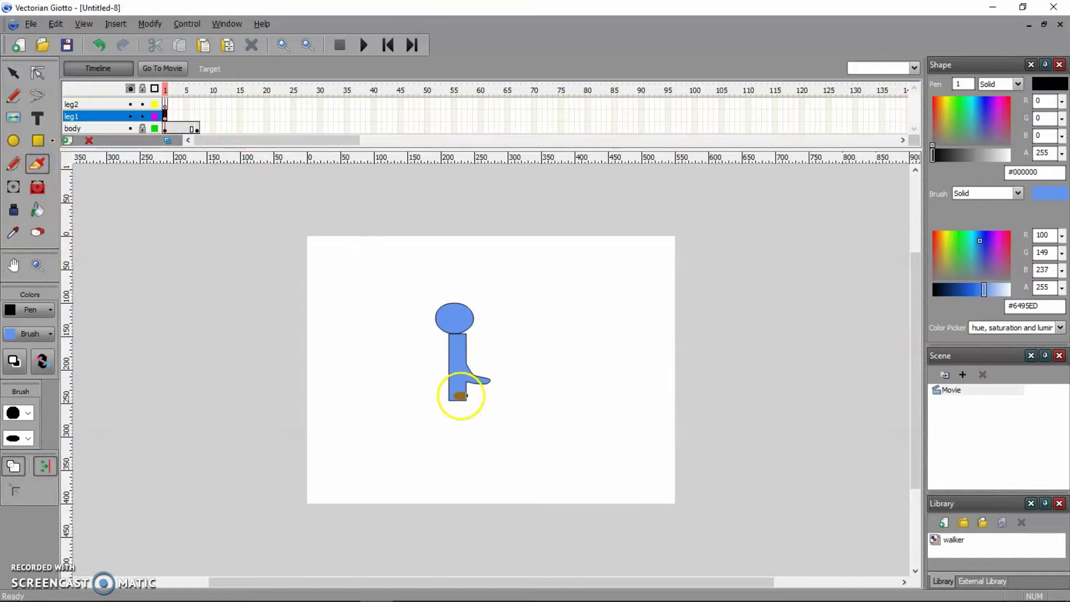
drag(460, 396, 482, 434)
Paint a backward-reaching leg with the Brush on frame 1 of the leg2 layer, and lock the leg1 layer
click(166, 105)
click(166, 104)
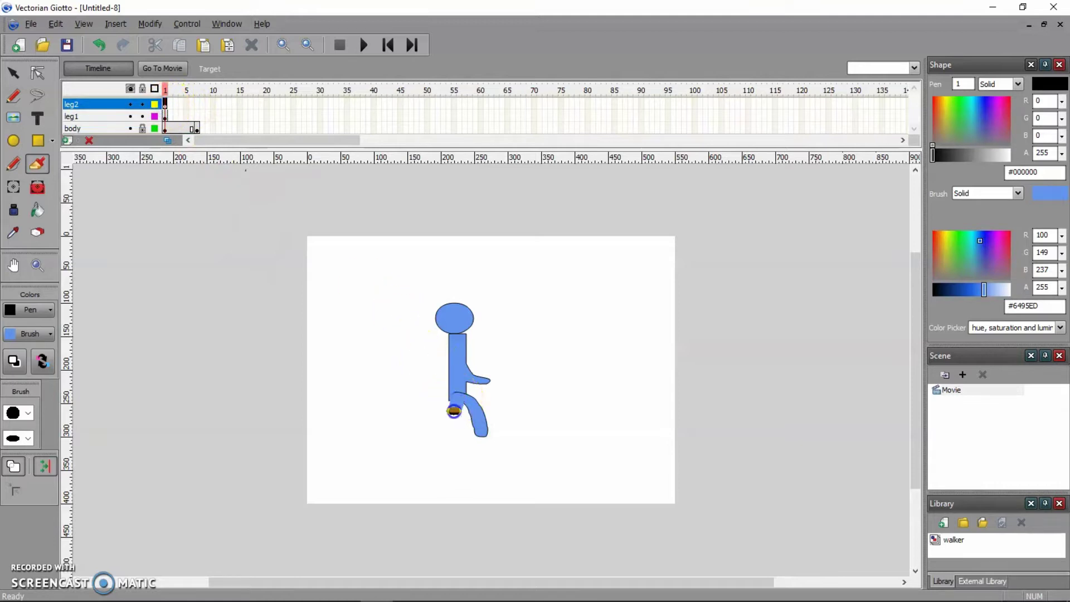
drag(453, 411, 442, 433)
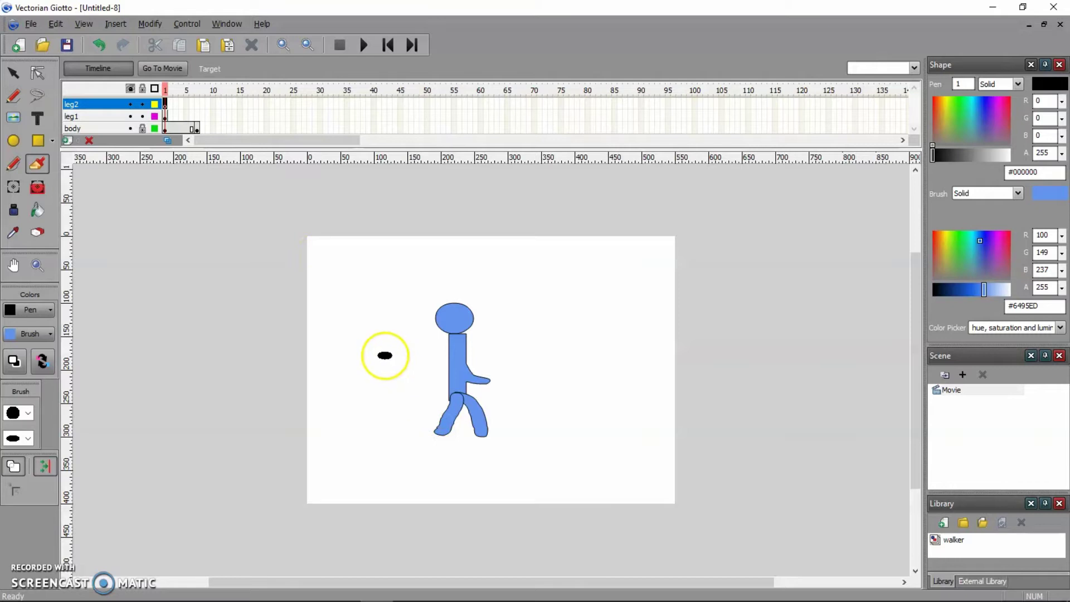
click(143, 117)
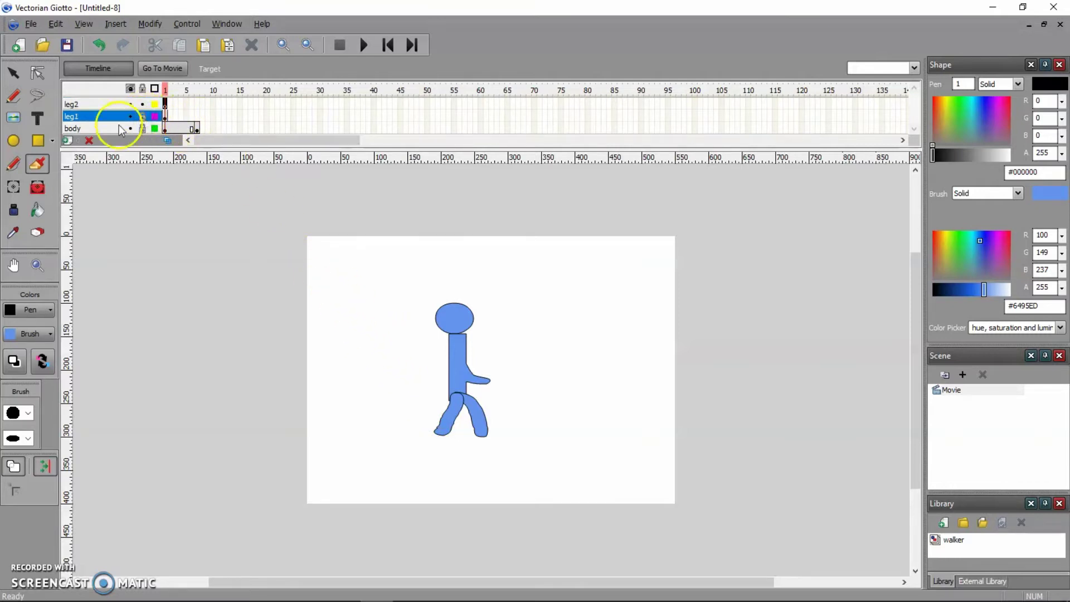
Insert a keyframe at frame 2 of leg2, move the leg's pivot point to the hip and rotate the leg slightly backward
click(170, 103)
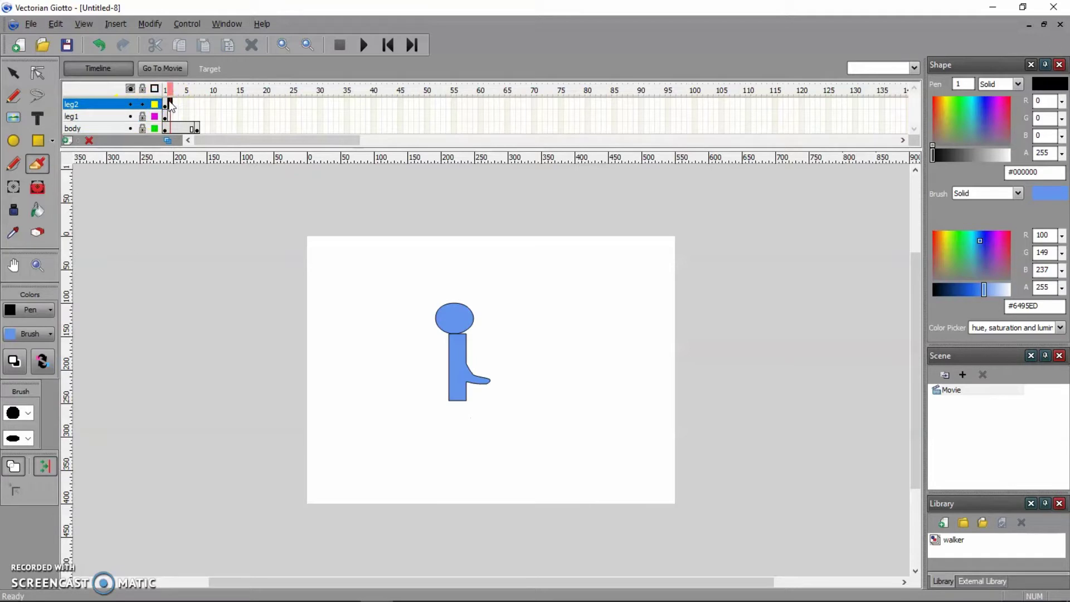
right_click(170, 103)
click(253, 175)
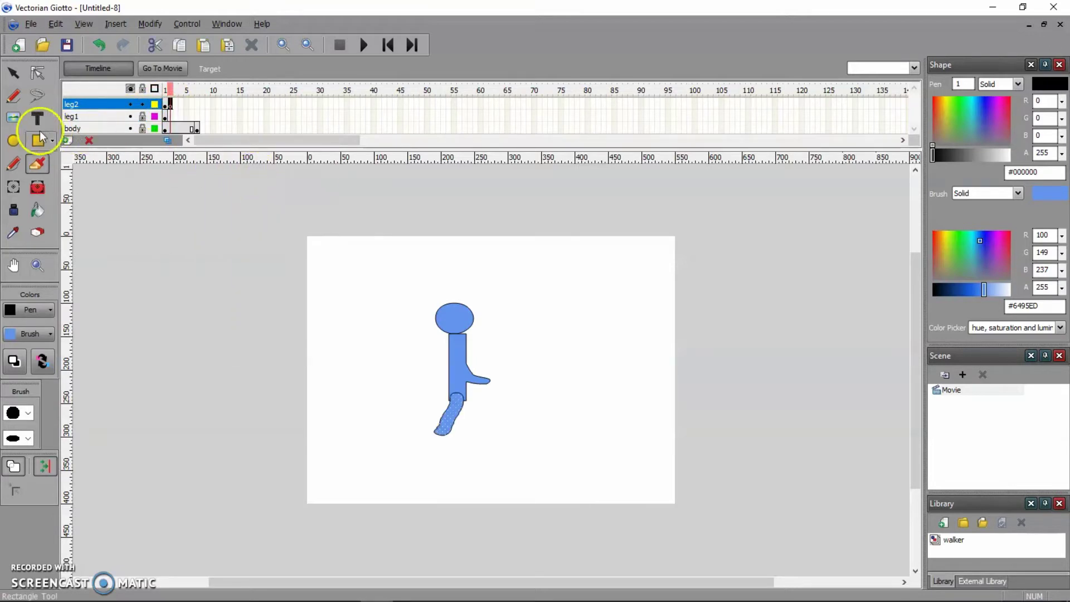
click(15, 188)
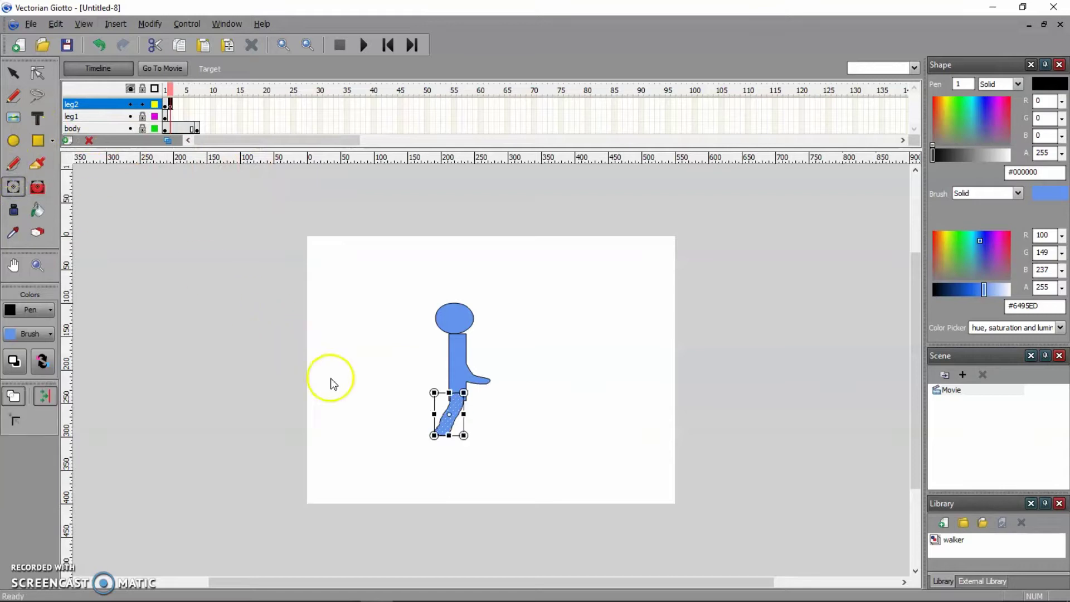
drag(448, 423, 450, 418)
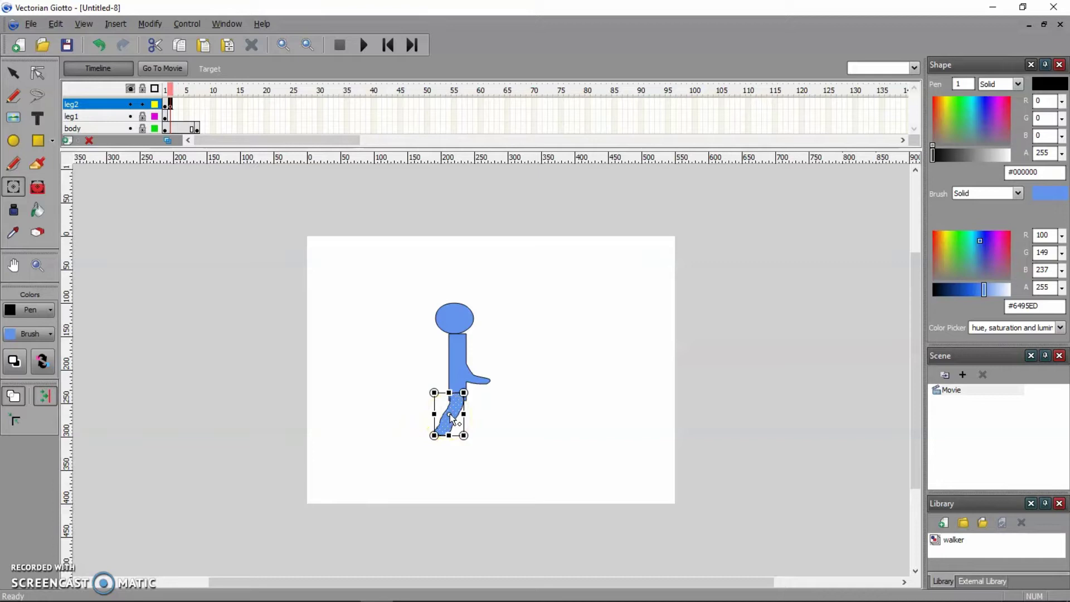
drag(449, 413, 459, 401)
drag(467, 435, 460, 433)
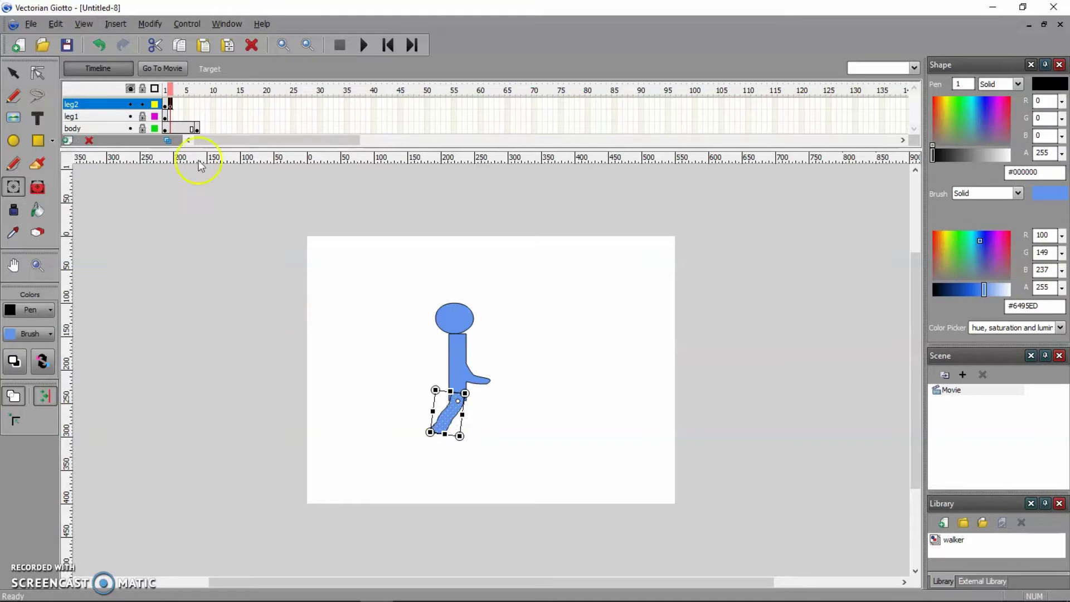
Insert a keyframe at frame 3 of leg2 and rotate the leg slightly farther backward about the hip
click(175, 105)
right_click(175, 105)
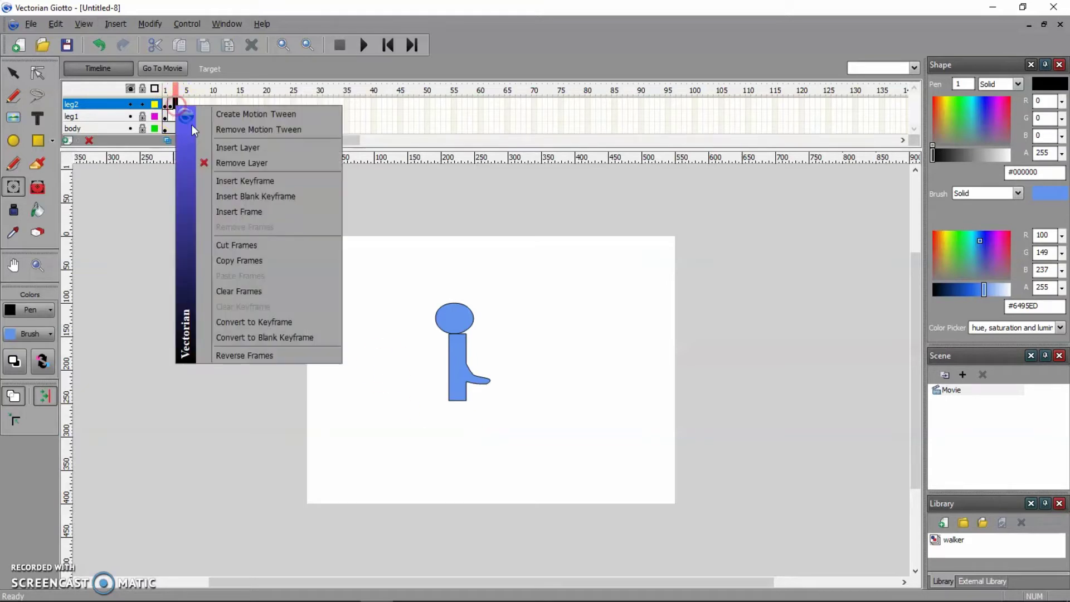
click(257, 182)
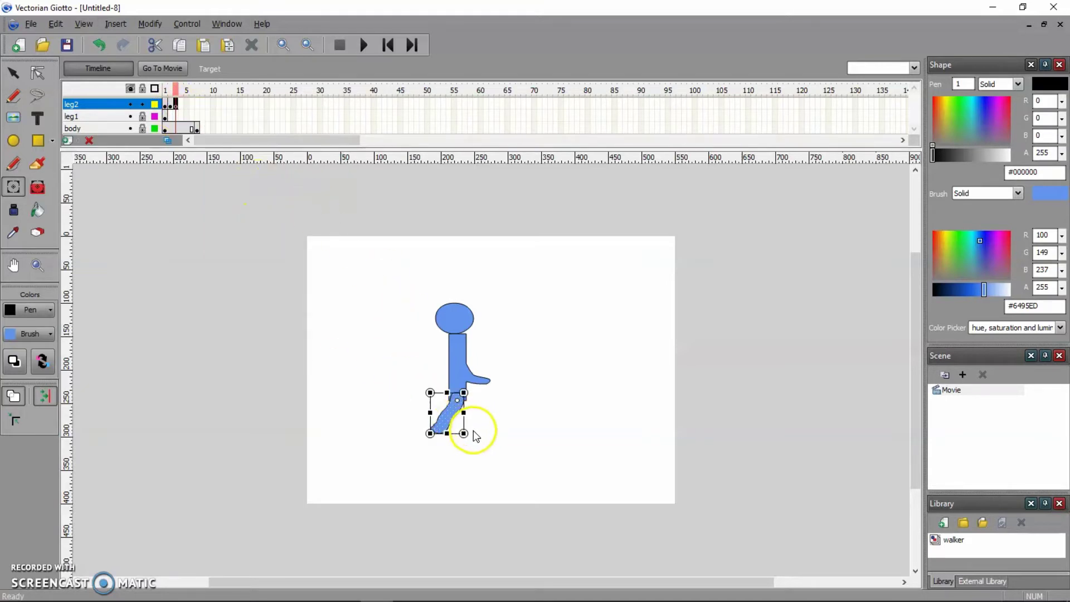
drag(464, 433, 460, 433)
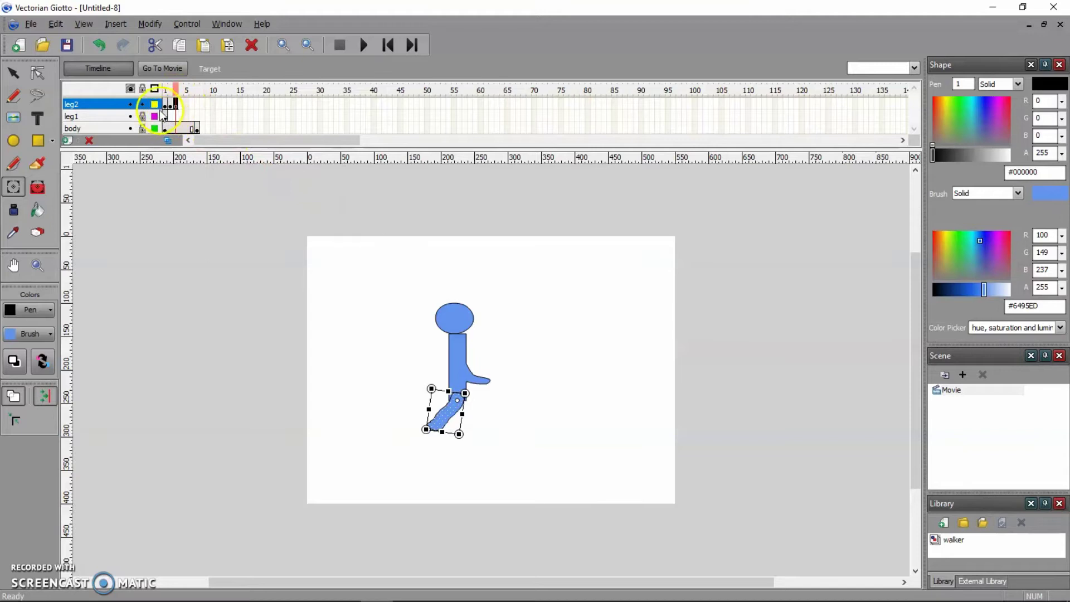
Lock the leg2 layer and unlock the leg1 layer
click(143, 105)
click(142, 117)
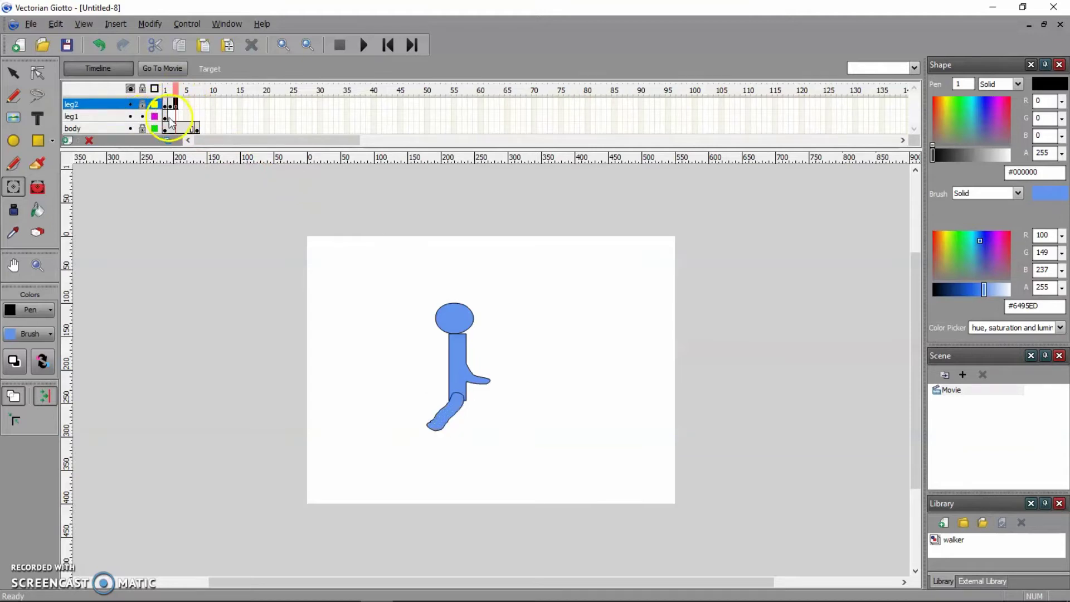
Insert a keyframe at frame 2 of leg1, move the leg's pivot point to the hip and rotate the leg slightly backward
click(169, 117)
right_click(168, 119)
click(254, 197)
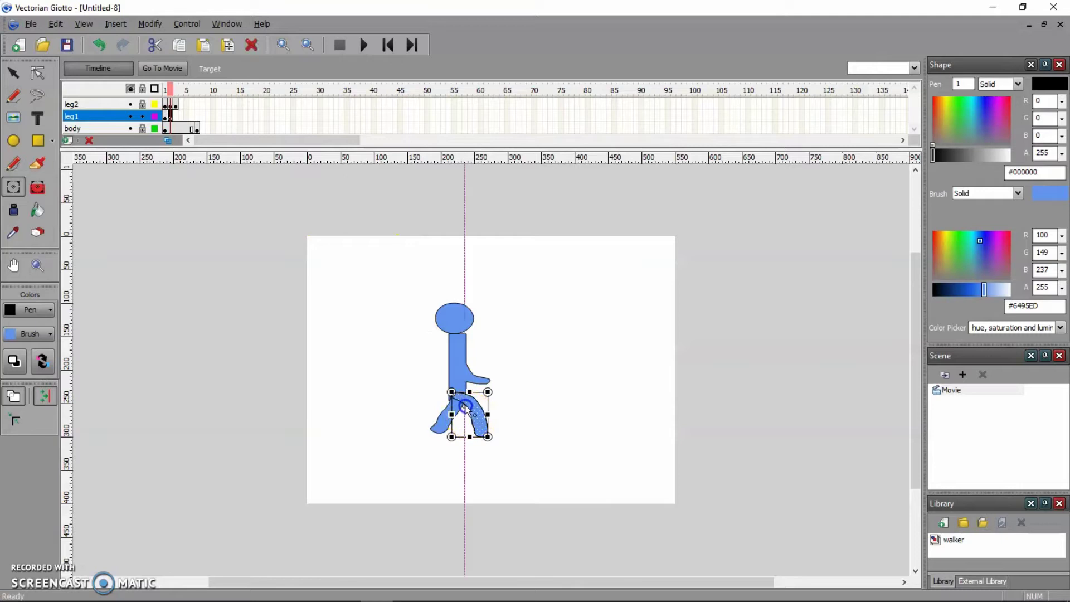
drag(466, 408, 460, 400)
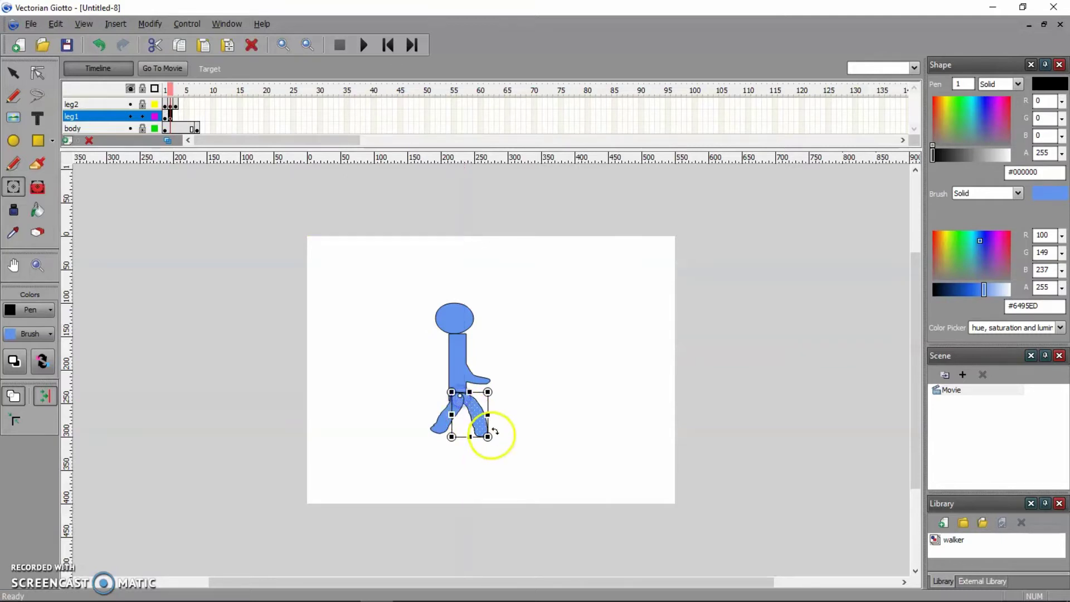
drag(490, 437, 483, 440)
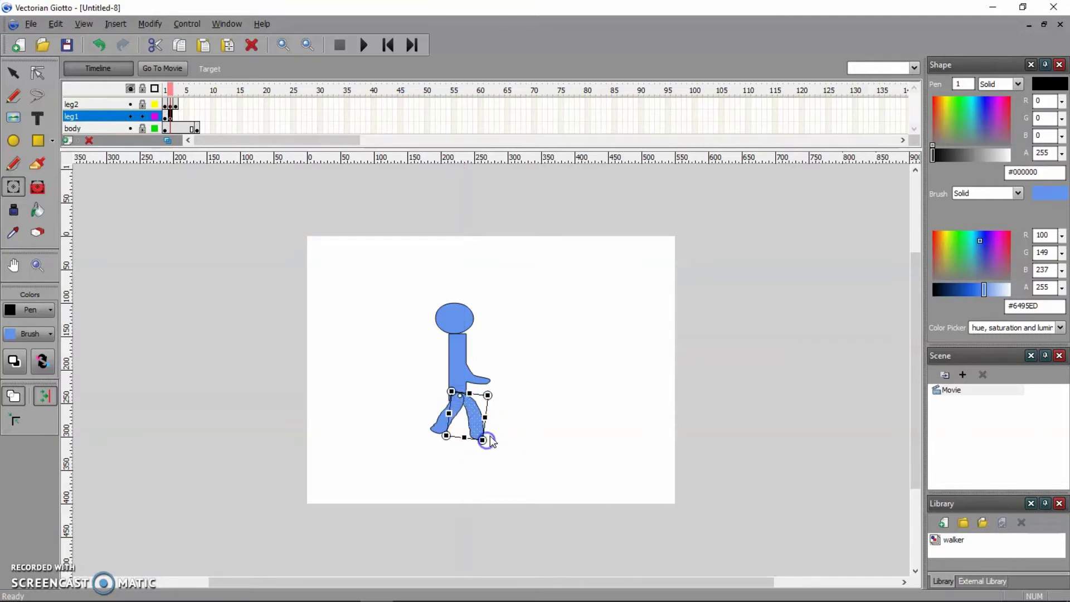
Insert a keyframe at frame 3 of leg1 and rotate the leg slightly farther backward about the hip
click(176, 115)
right_click(176, 115)
click(276, 189)
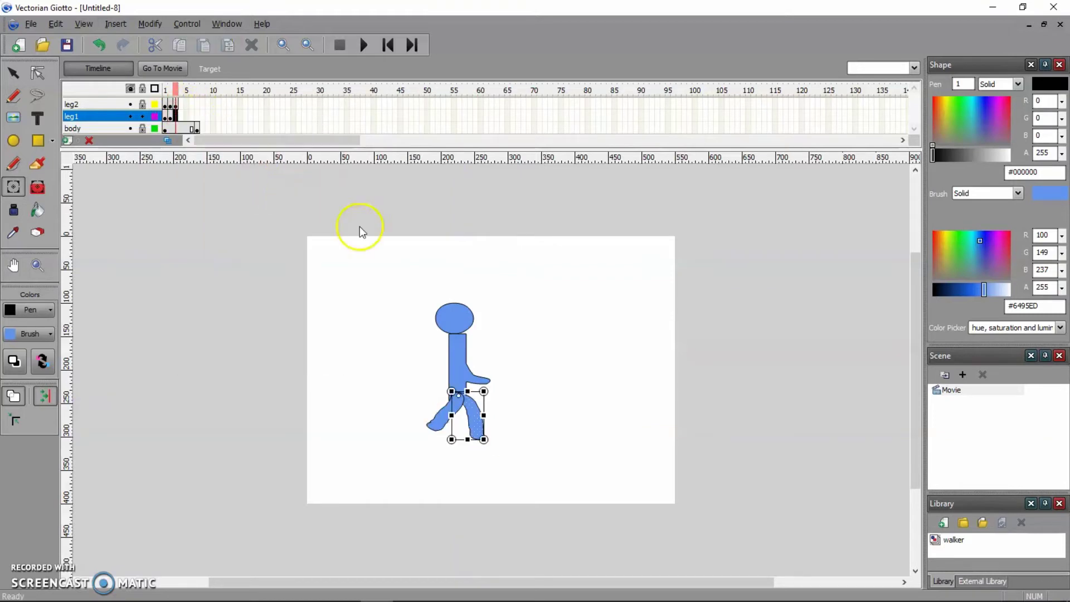
drag(490, 437, 480, 442)
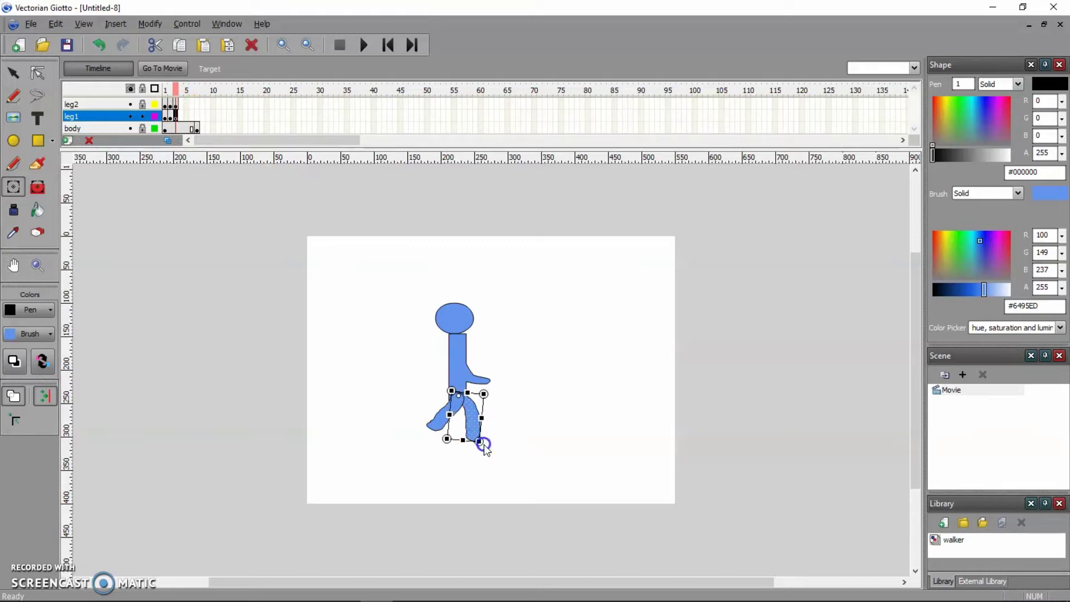
Turn on onion skinning for the timeline and deselect the leg
click(168, 141)
click(559, 478)
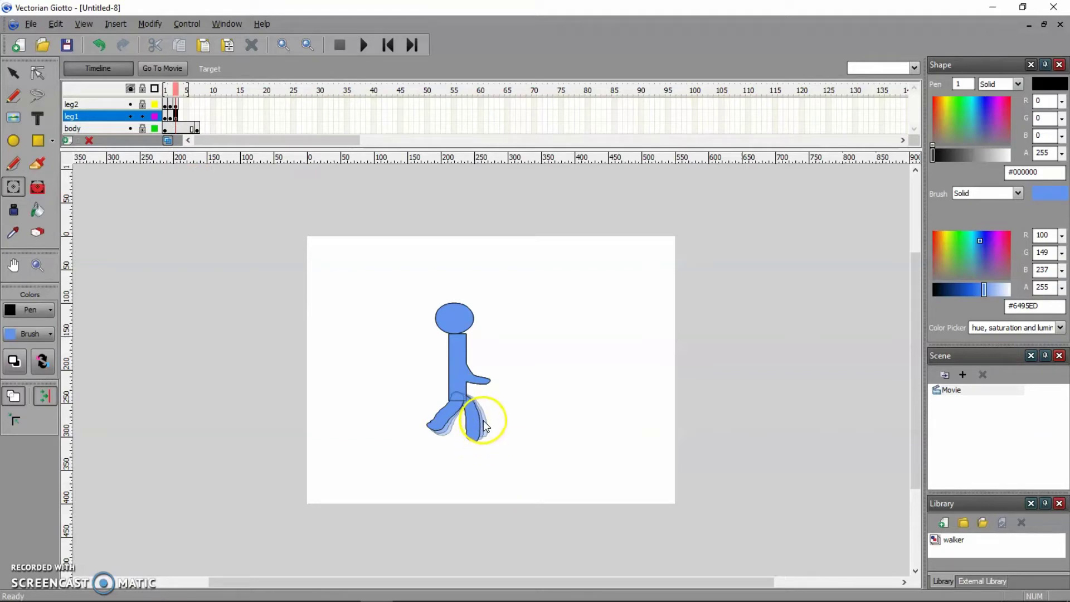
drag(483, 420, 483, 403)
Insert a keyframe at frame 4 of leg1 and rotate the leg backward, just past its onion-skinned frame 3 pose
click(178, 115)
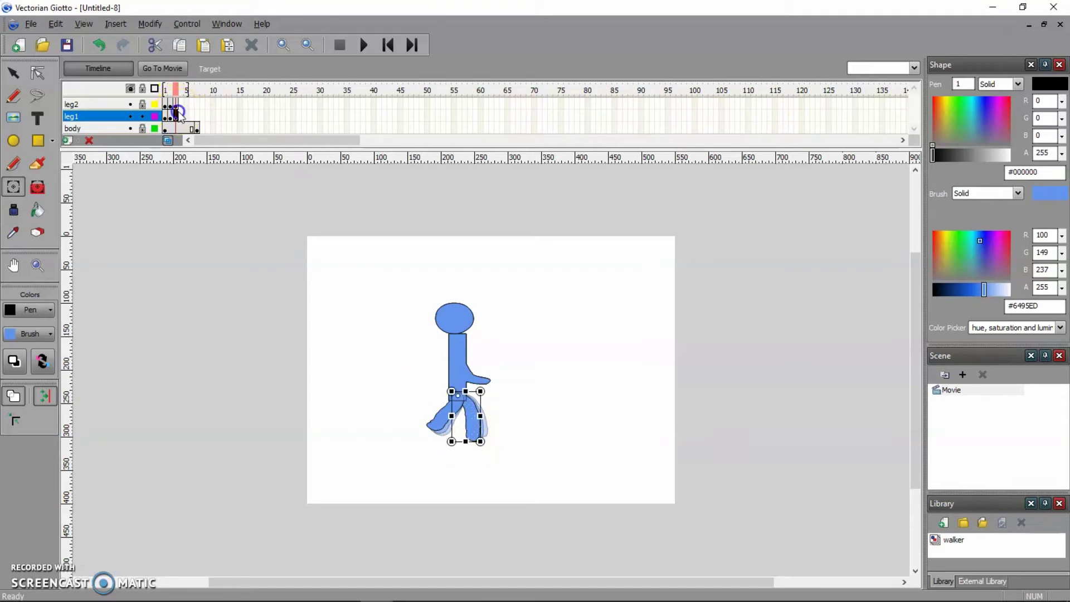
click(181, 116)
right_click(182, 116)
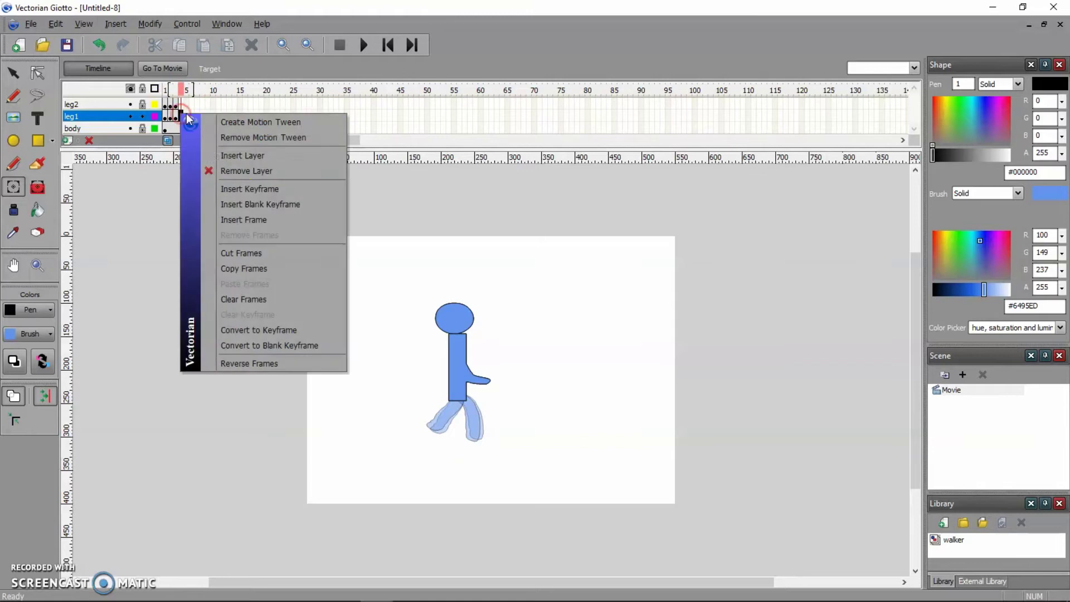
click(260, 190)
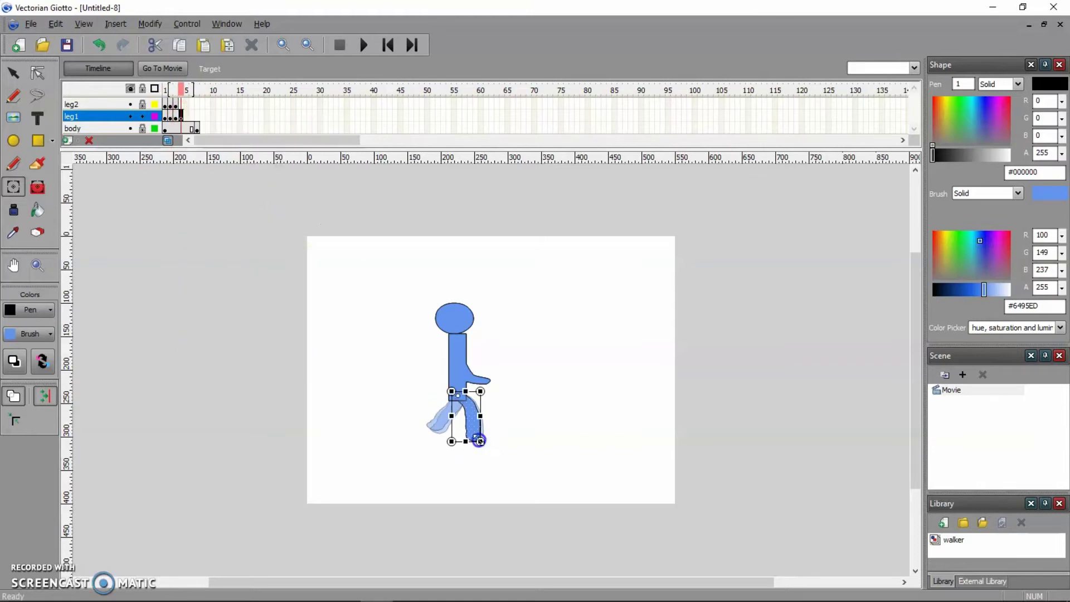
drag(482, 437, 472, 444)
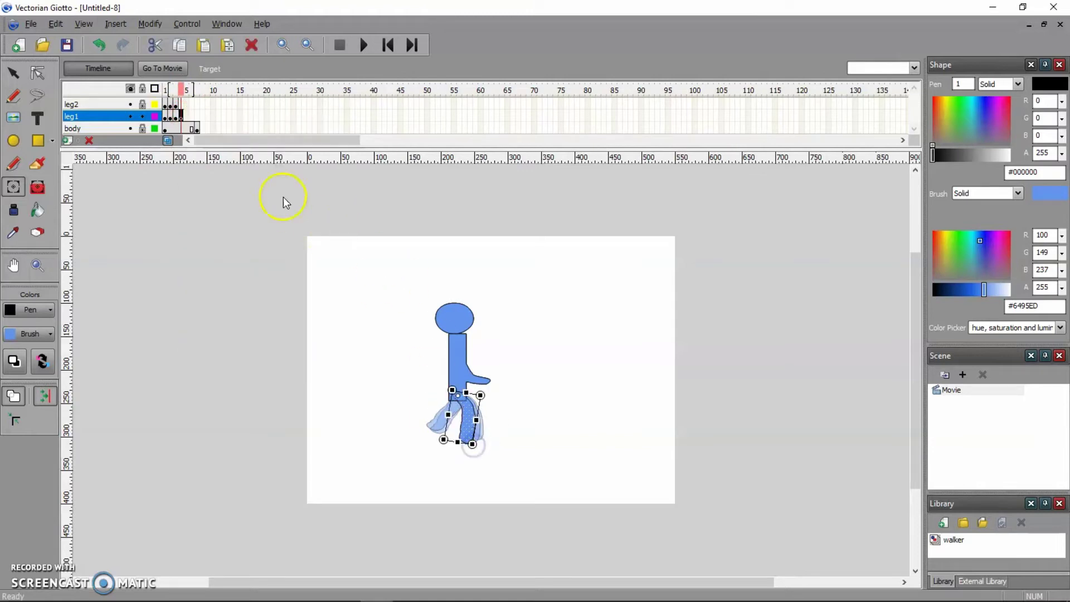
Insert a keyframe at frame 5 of leg1 and rotate the leg backward about the hip, beyond its frame 4 pose
click(187, 116)
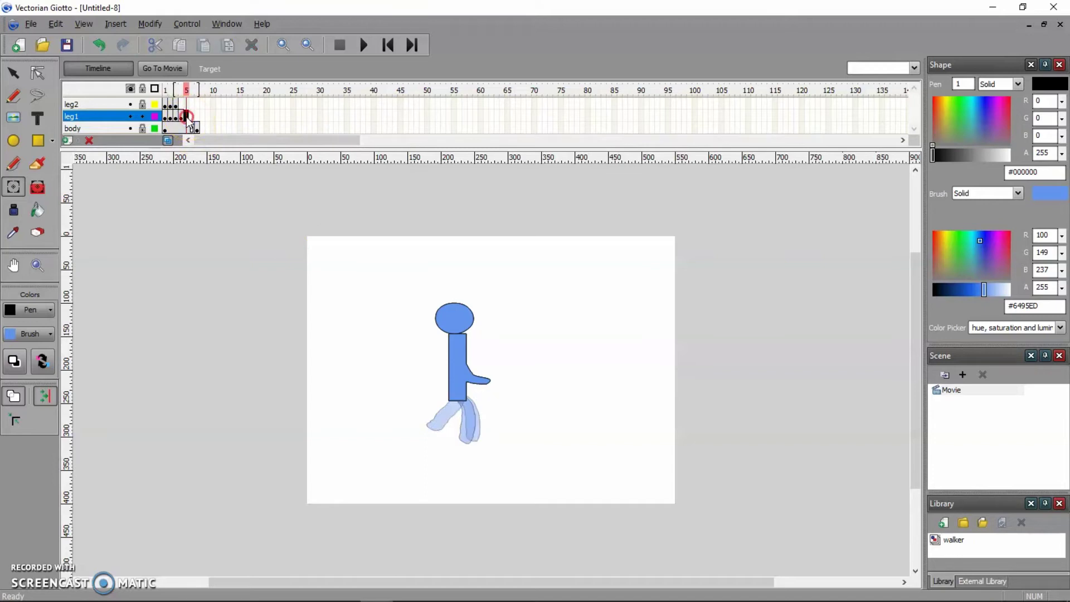
right_click(188, 119)
click(288, 191)
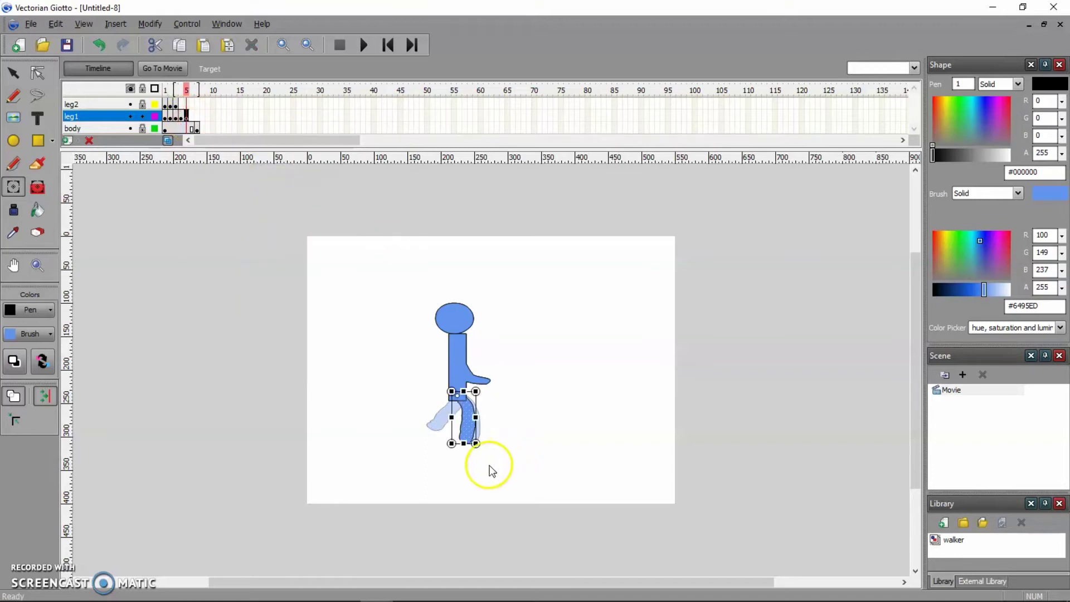
drag(475, 439, 473, 442)
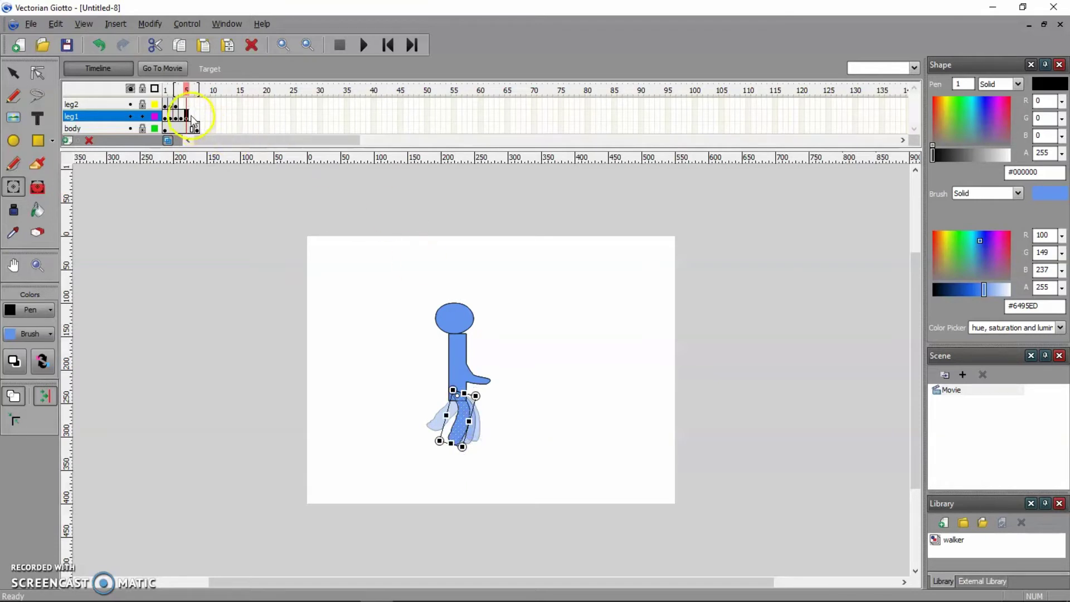
Insert a keyframe at frame 6 of the leg1 layer
click(191, 116)
click(191, 116)
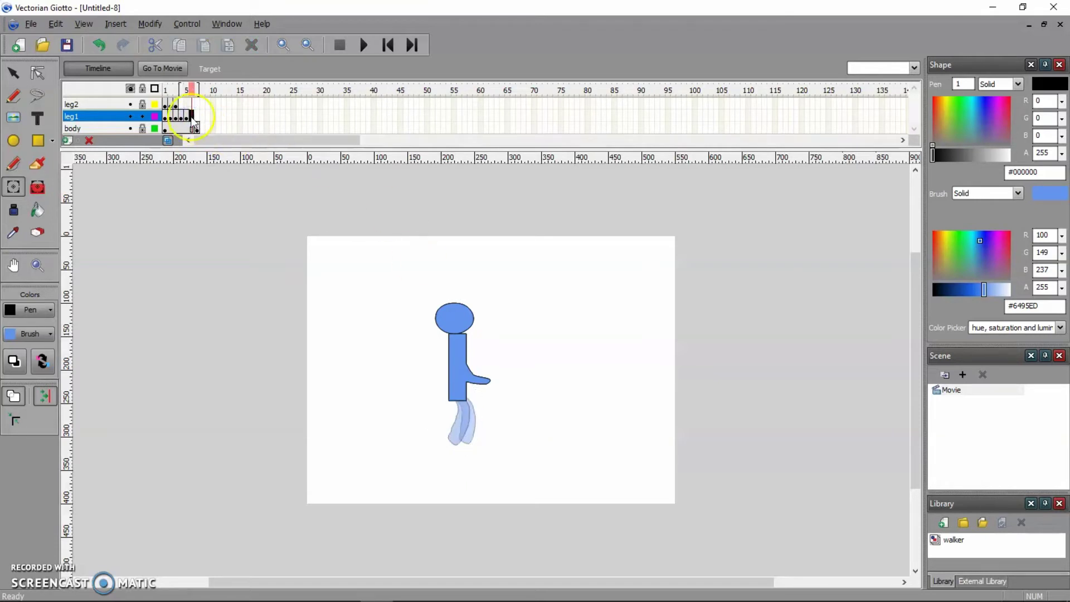
right_click(192, 117)
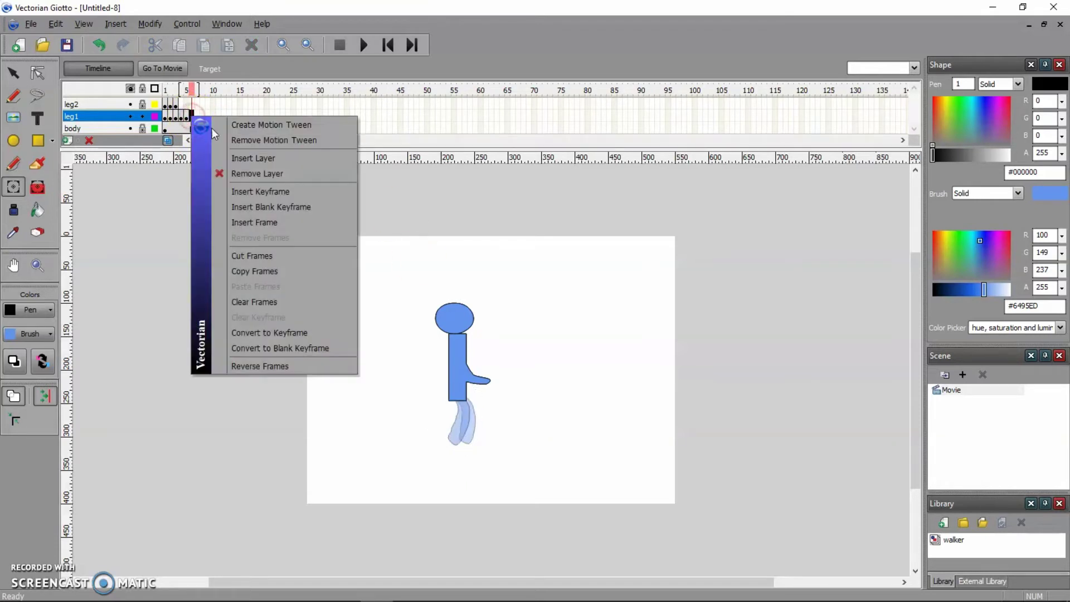
click(276, 191)
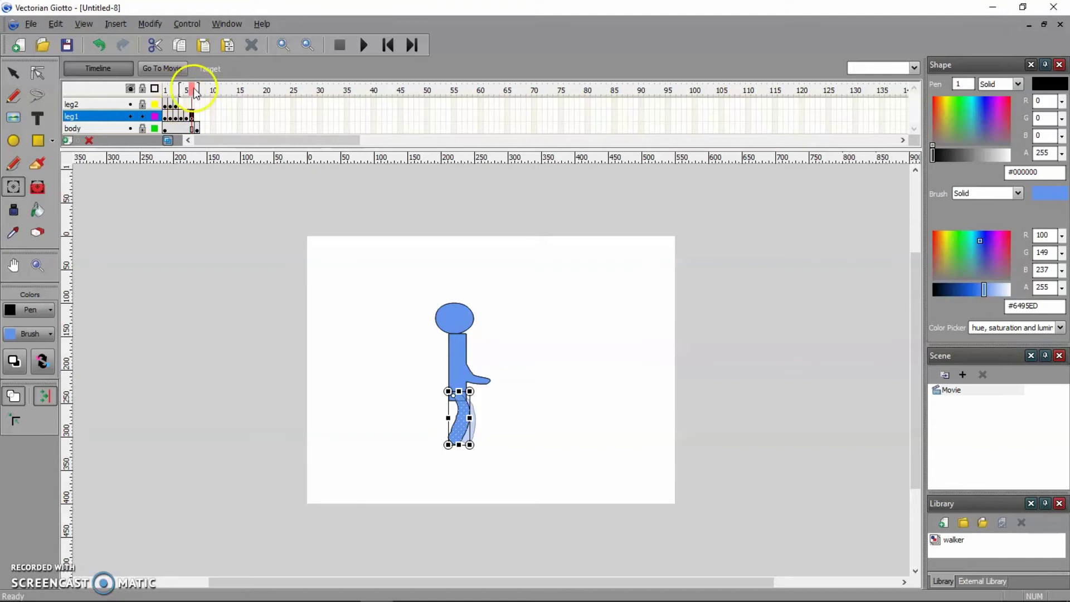
Extend the onion-skin range back to the first frame and rotate the frame 6 leg slightly farther backward
click(167, 140)
click(167, 140)
click(167, 140)
click(168, 140)
click(179, 95)
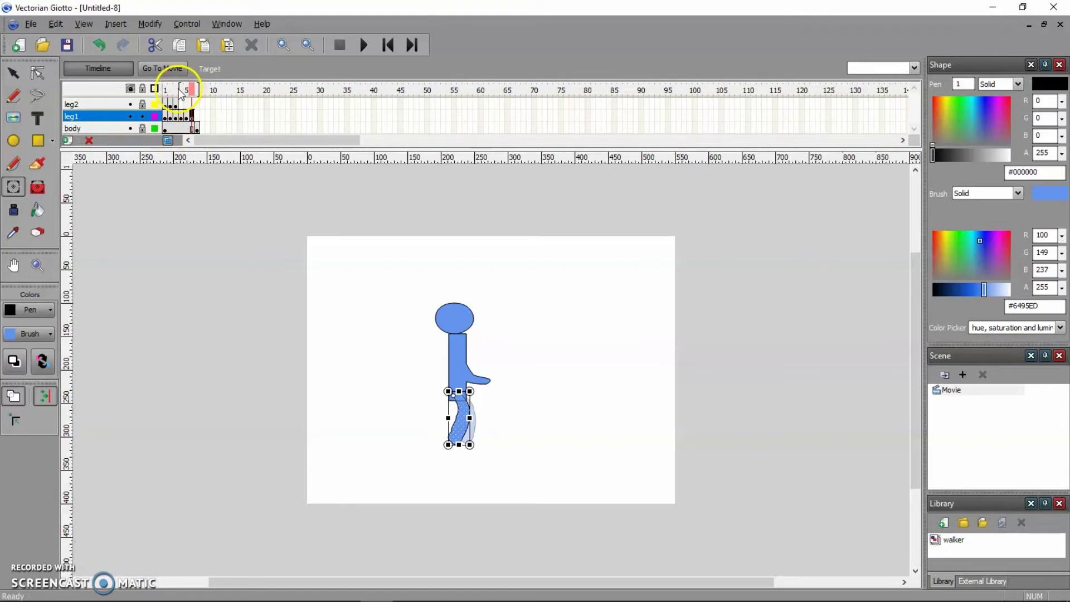
drag(181, 89, 169, 89)
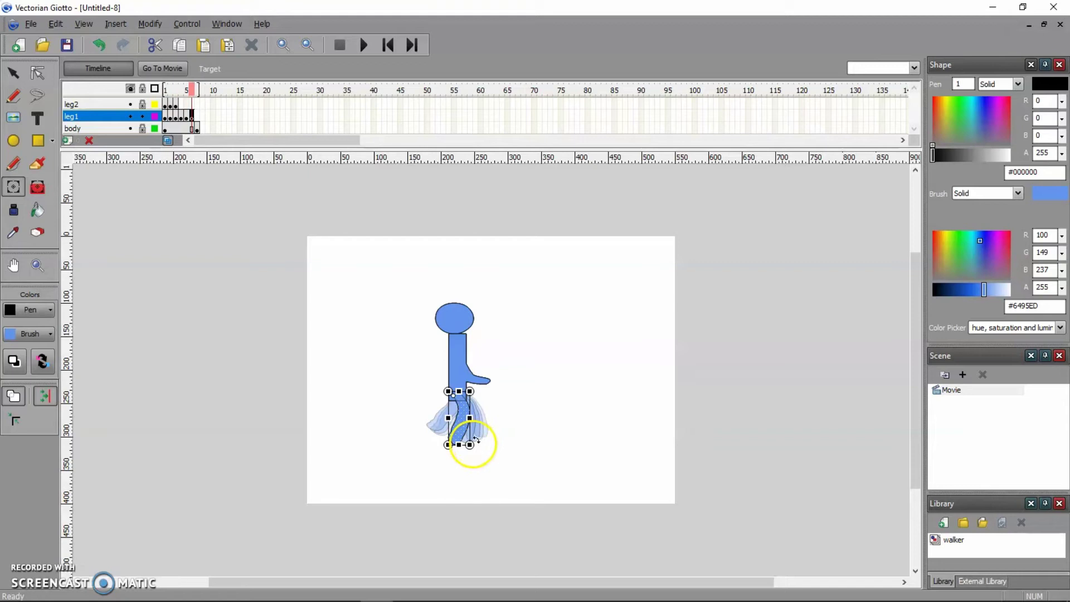
drag(476, 440, 465, 446)
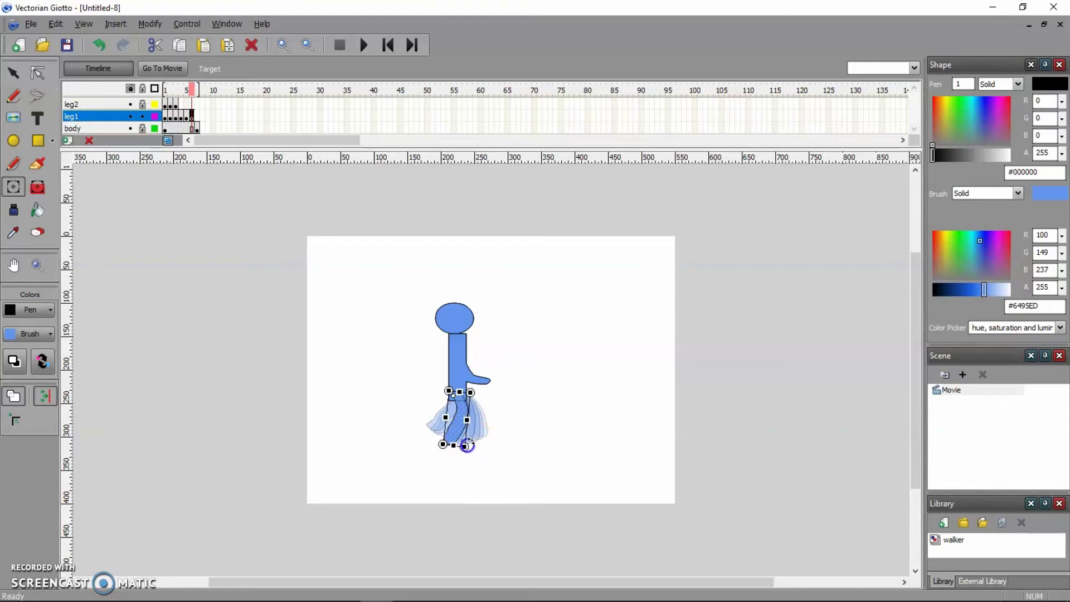
Insert a keyframe at frame 7 of leg1 and rotate the leg slightly farther backward about the hip
right_click(198, 116)
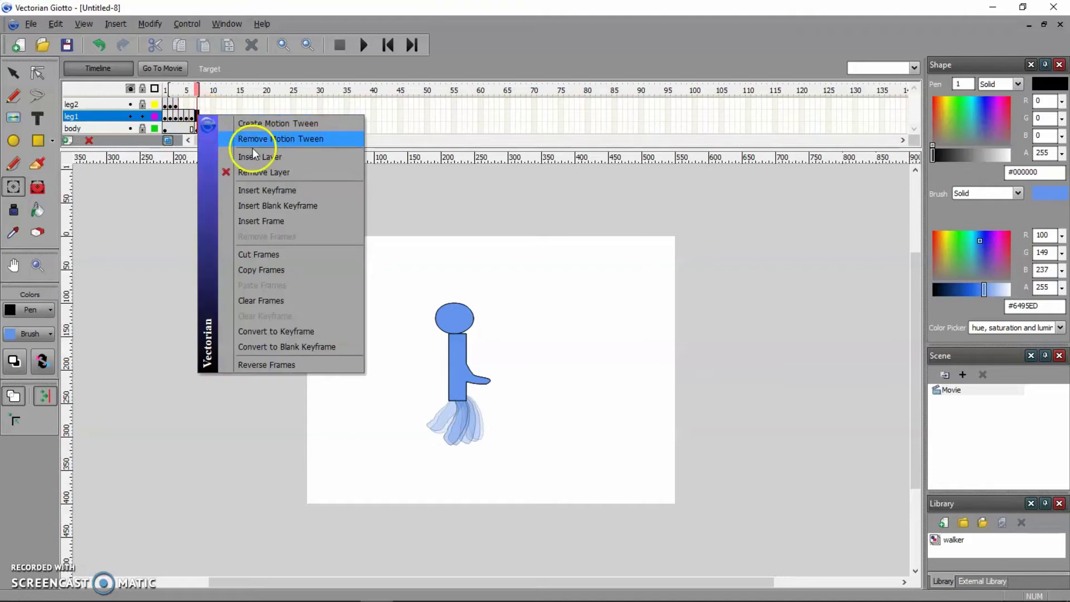
click(275, 190)
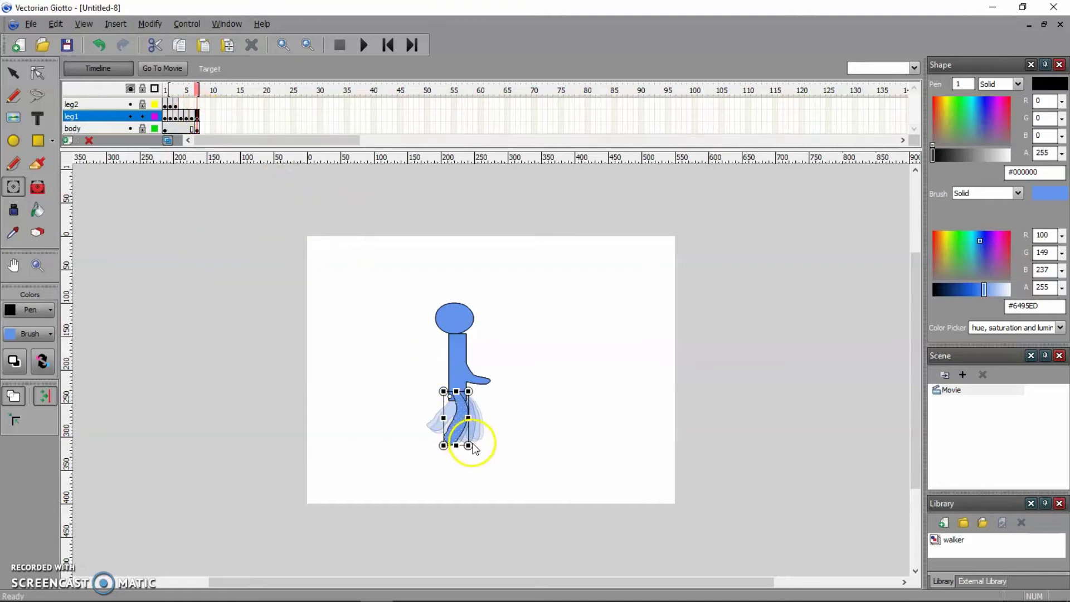
drag(471, 442, 464, 447)
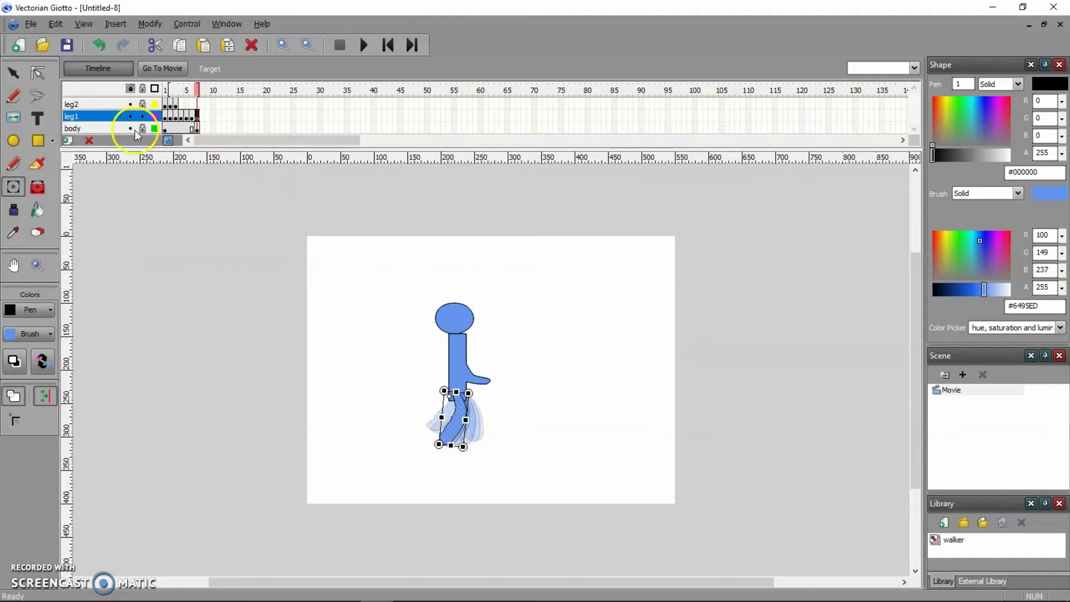
Lock and hide the leg1 layer, unlock leg2 and go to frame 4 of leg2
click(143, 115)
click(143, 105)
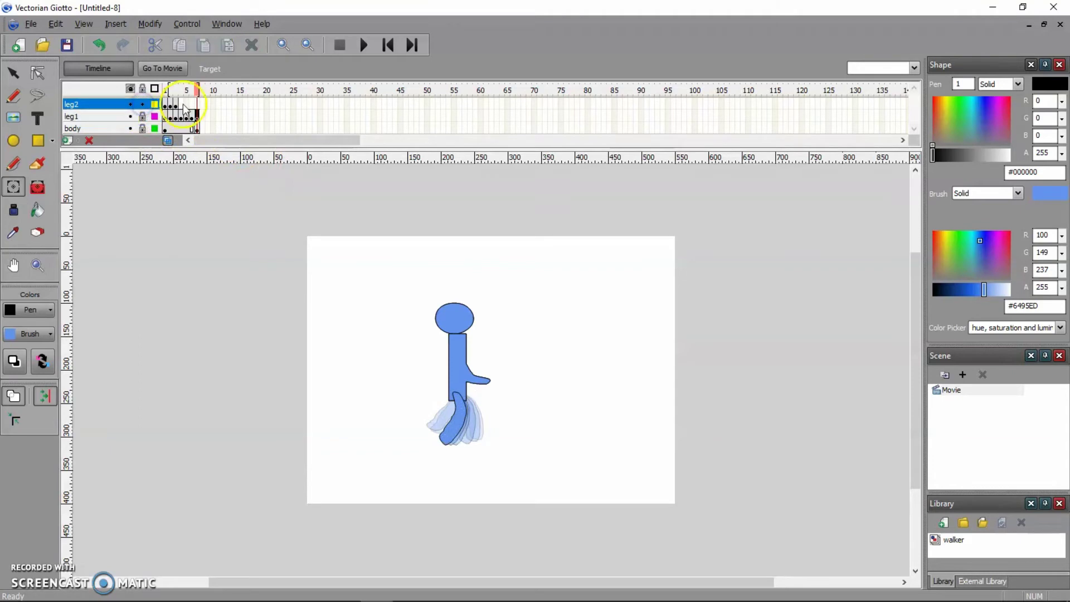
click(182, 104)
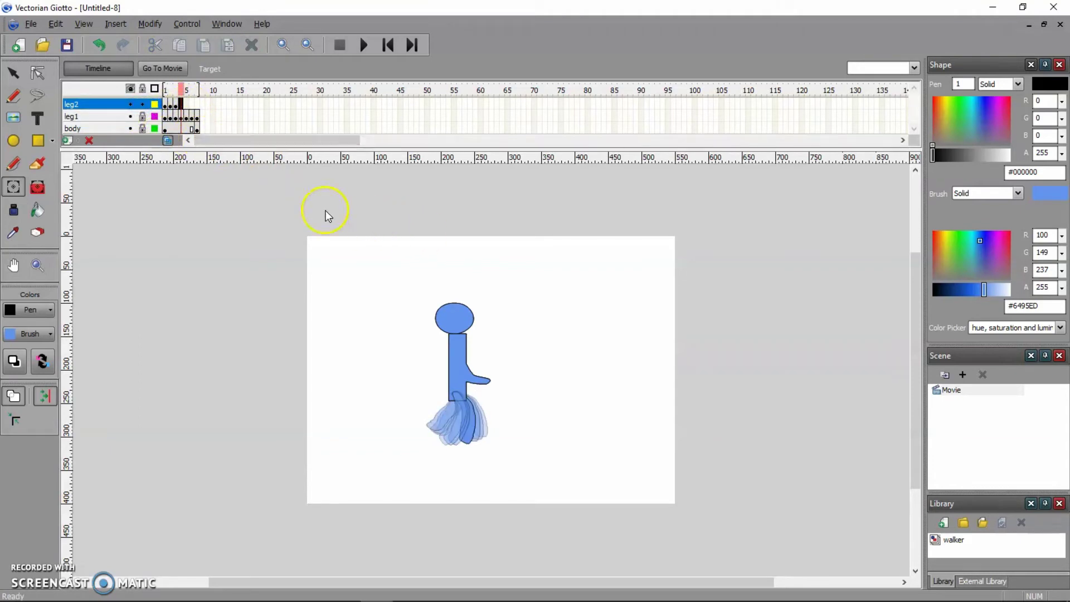
click(130, 116)
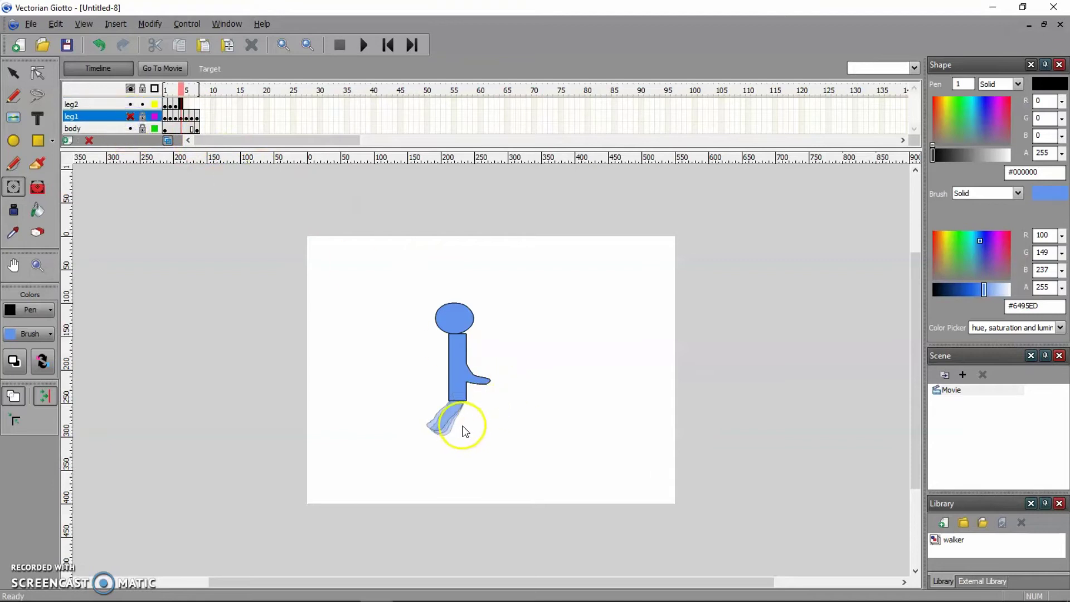
drag(452, 423, 433, 425)
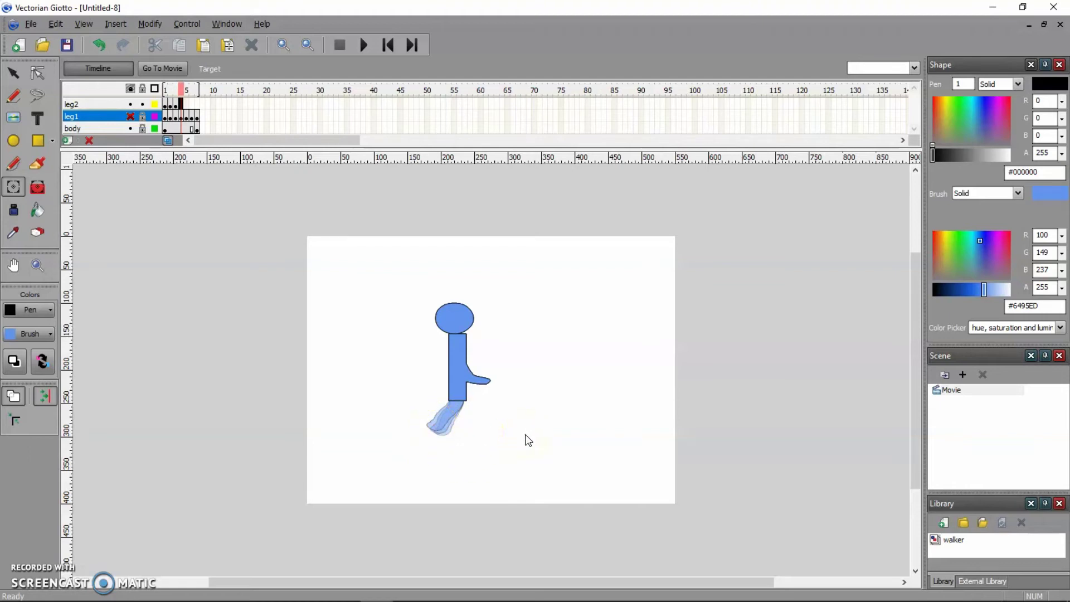
click(437, 387)
click(371, 351)
Insert a keyframe at frame 4 of leg2 and delete the leg copied into it
right_click(181, 104)
click(257, 173)
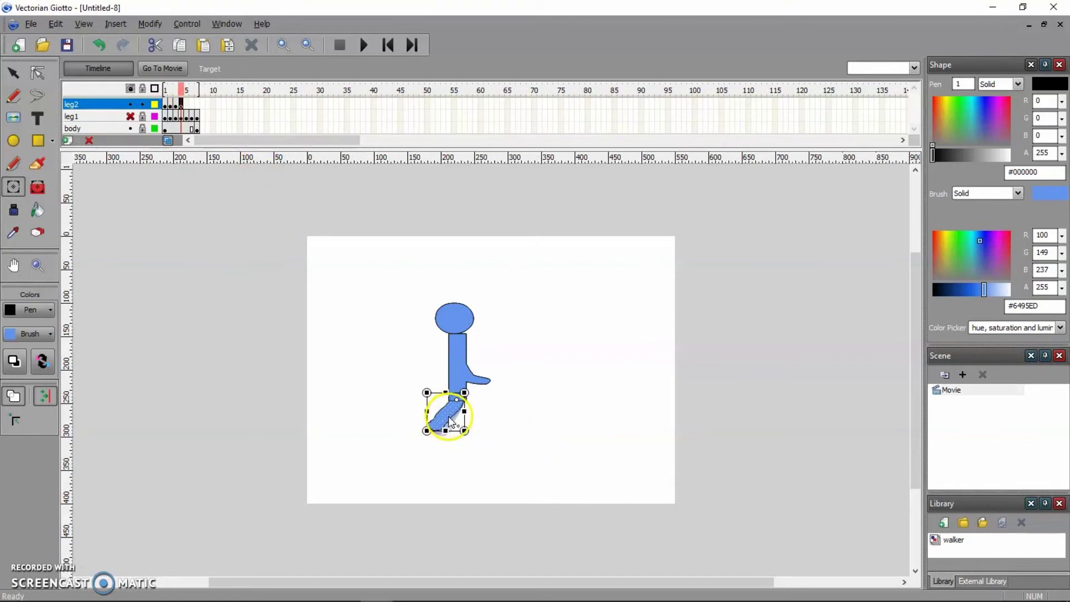
drag(450, 422, 453, 426)
key(Delete)
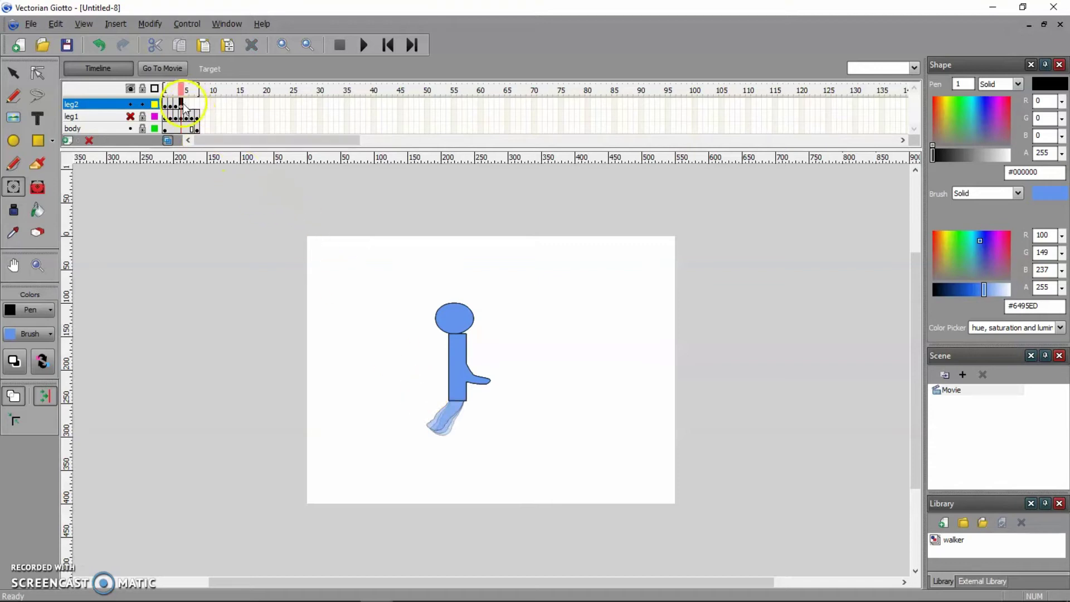
click(198, 116)
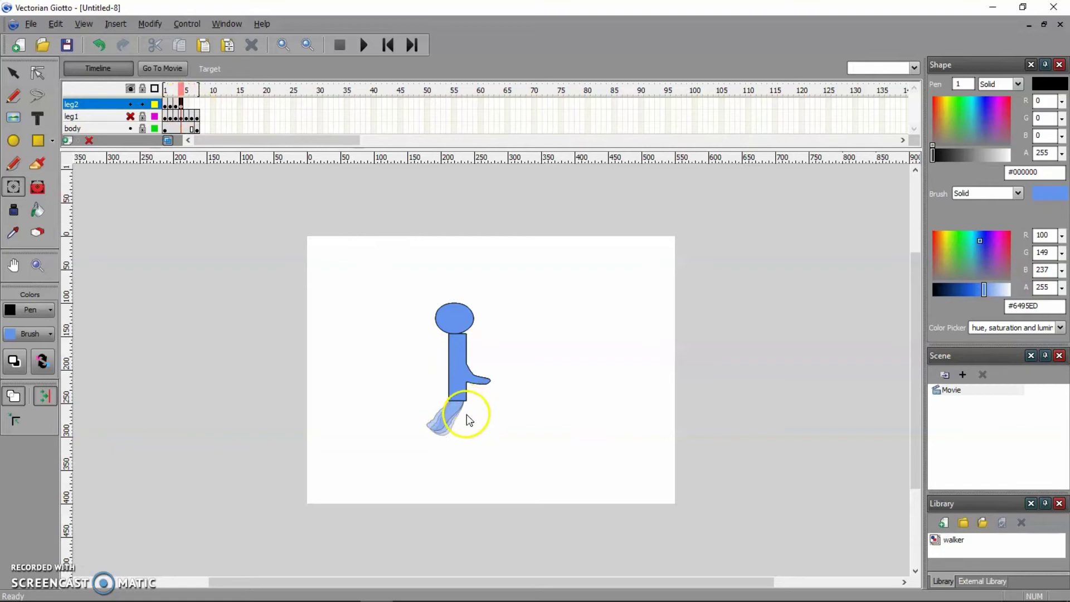
Paint a leg bent backward at the knee with the Brush on frame 4 of leg2, starting at the hip
click(40, 167)
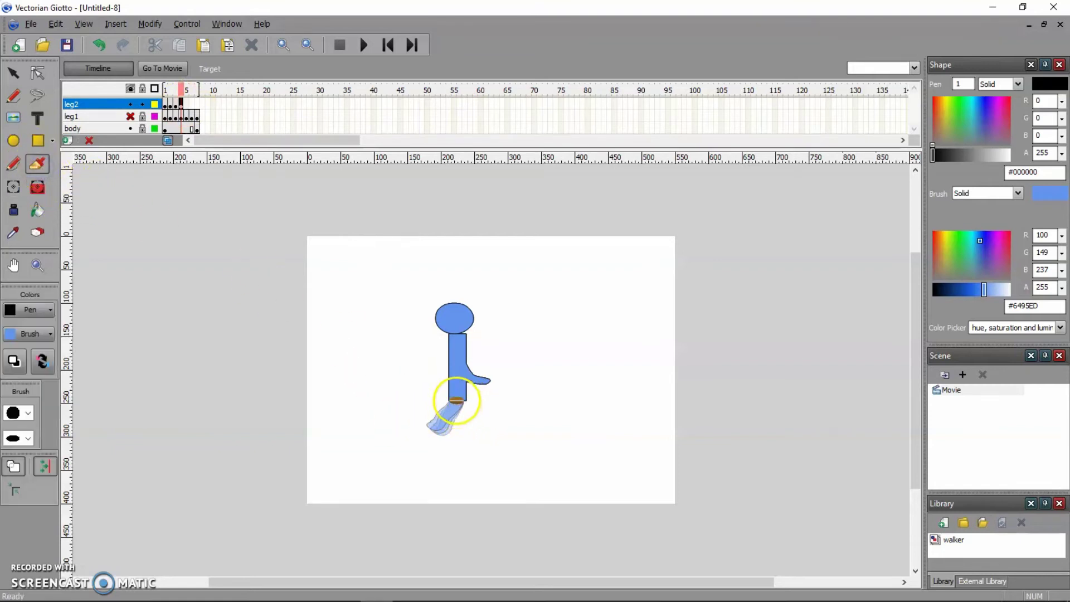
click(457, 397)
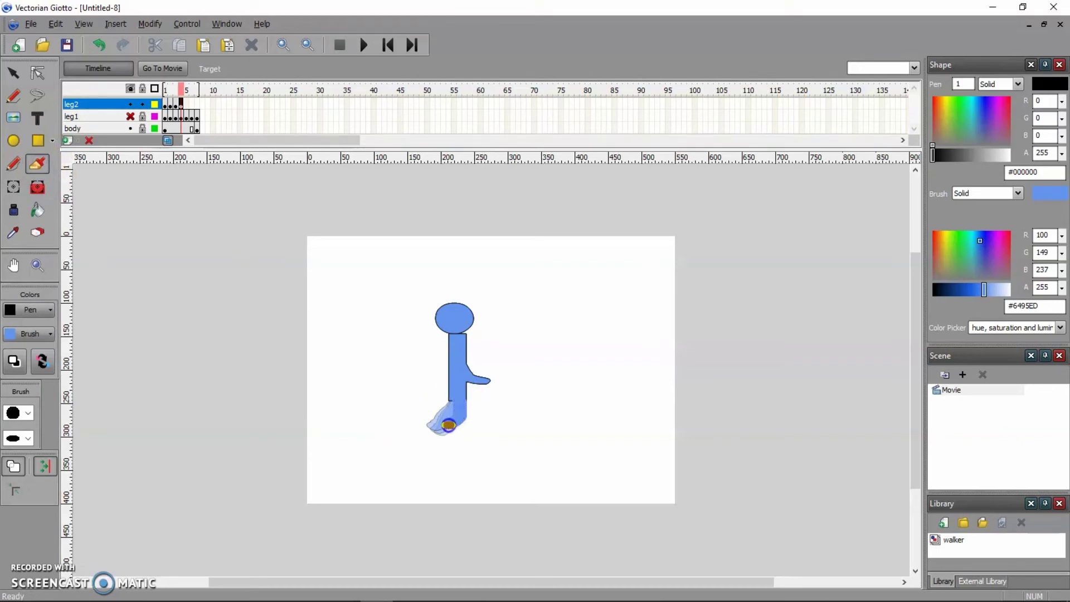
drag(442, 427, 443, 428)
Insert a blank keyframe at frame 5 of leg2 and paint a bent leg positioned slightly farther forward
click(186, 105)
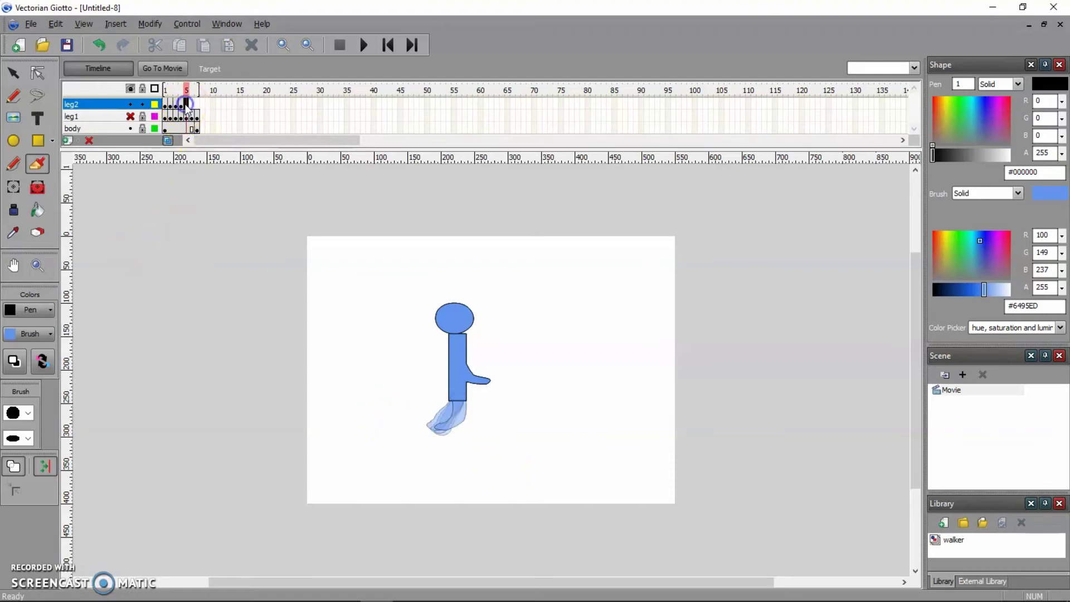
right_click(186, 106)
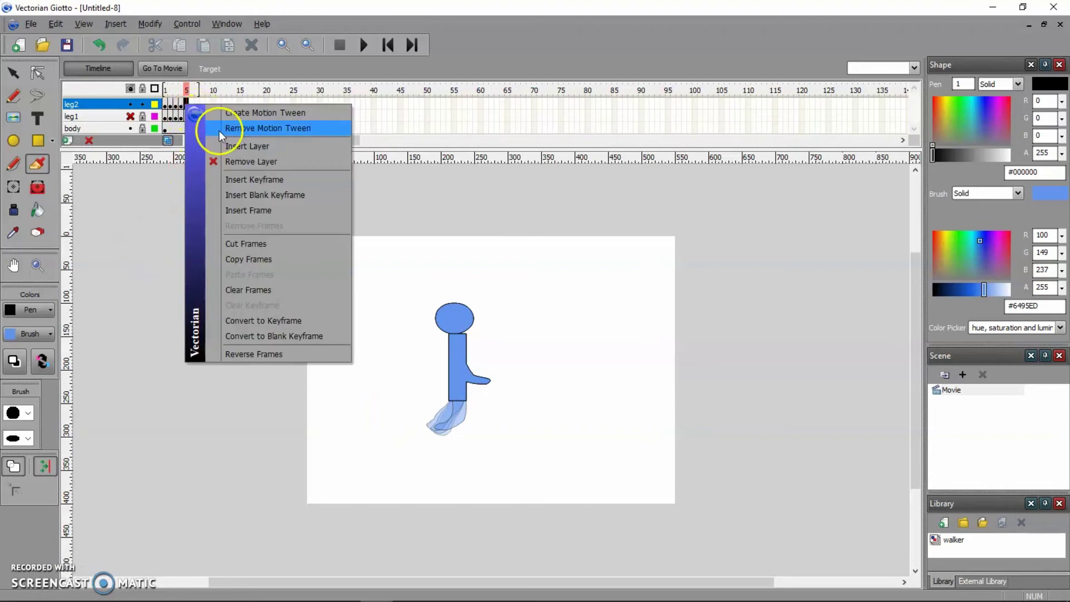
click(252, 194)
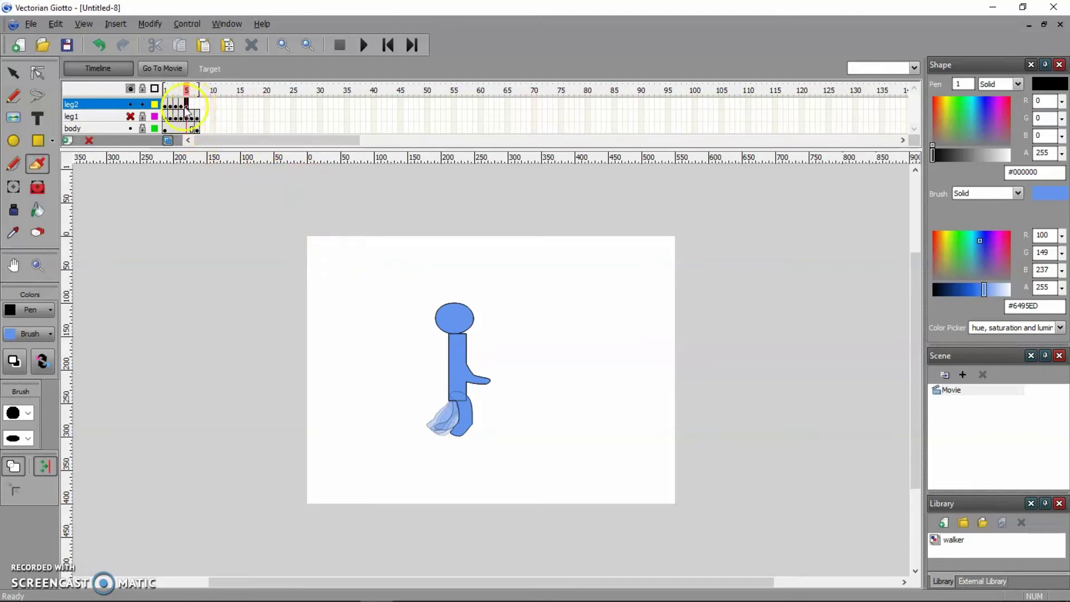
Make the hidden leg1 layer visible again
click(130, 117)
click(130, 117)
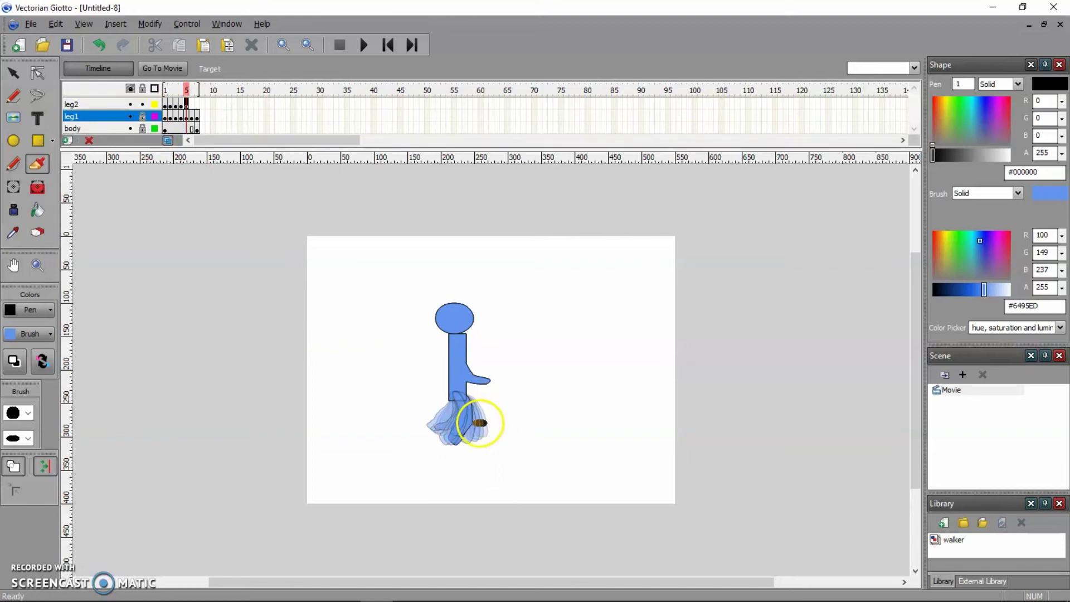
right_click(190, 105)
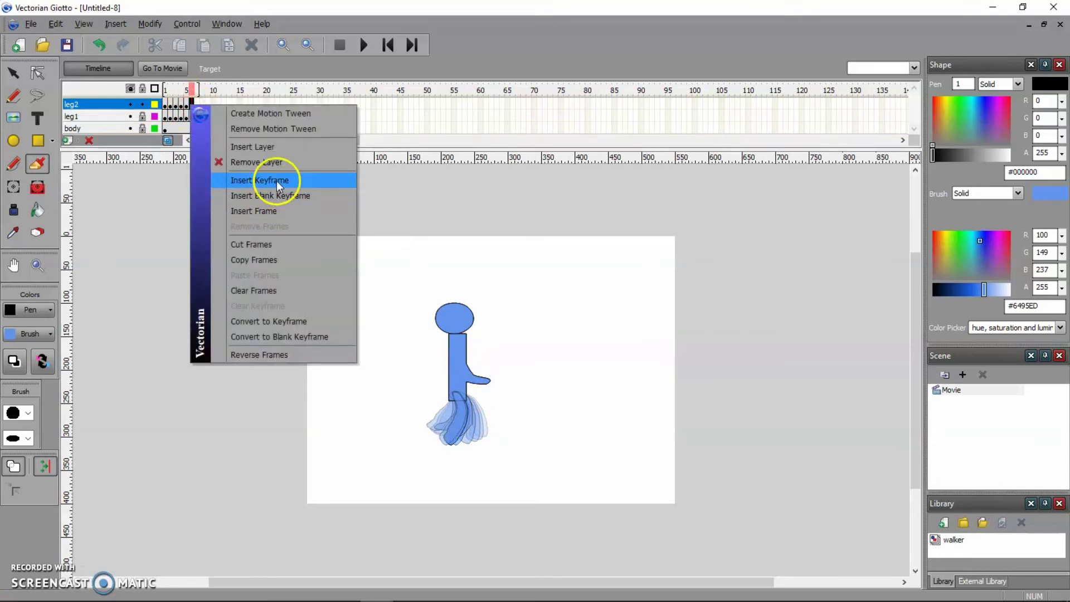
click(266, 211)
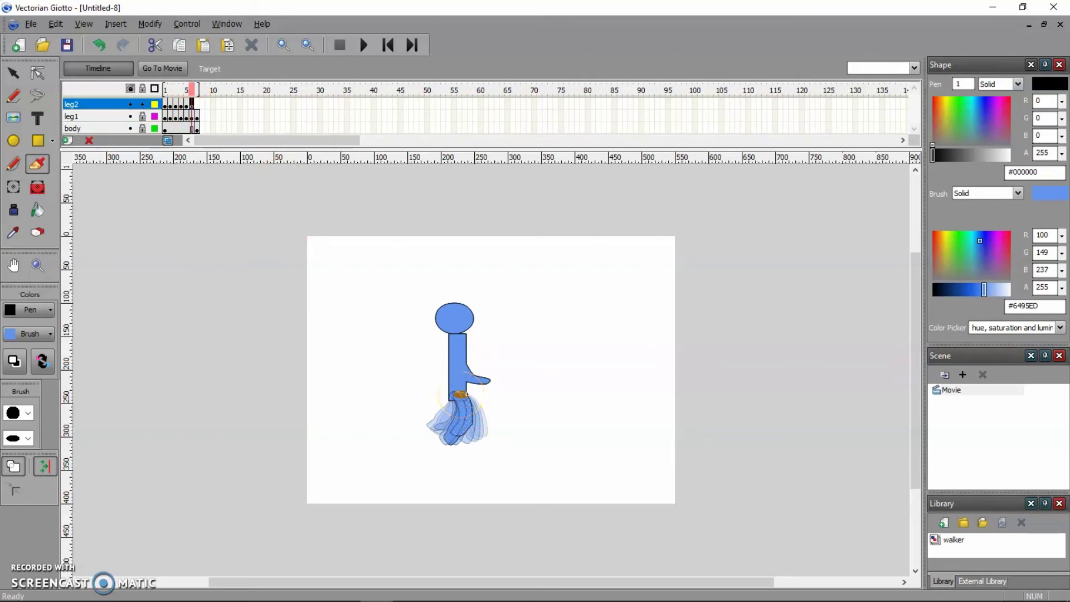
key(v)
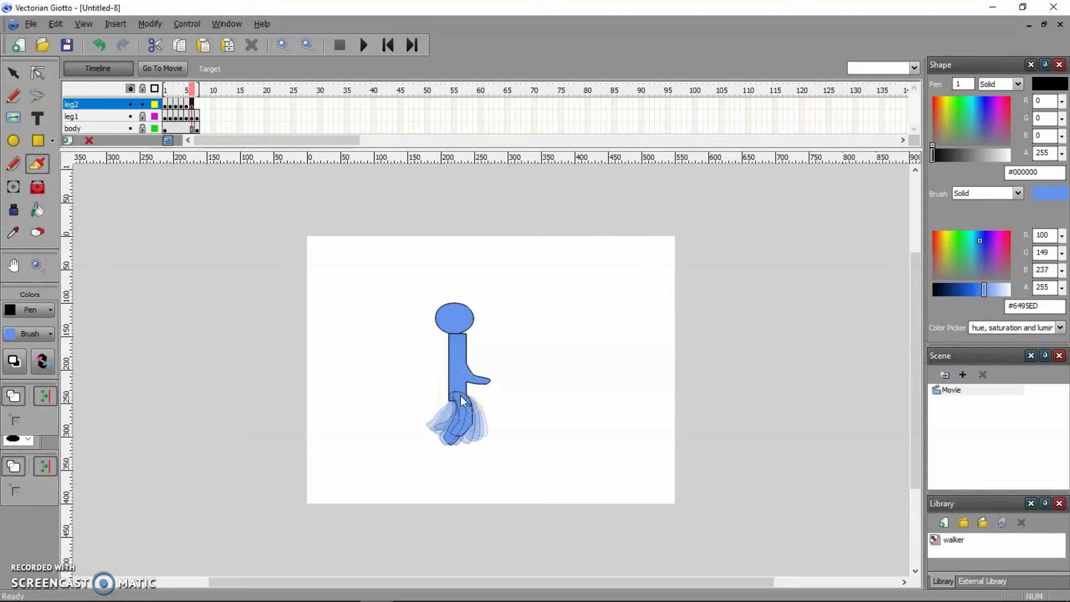
key(ctrl+z)
Insert a blank keyframe at frame 6 of leg2 and paint a leg positioned farther forward with the Brush
click(192, 104)
right_click(192, 104)
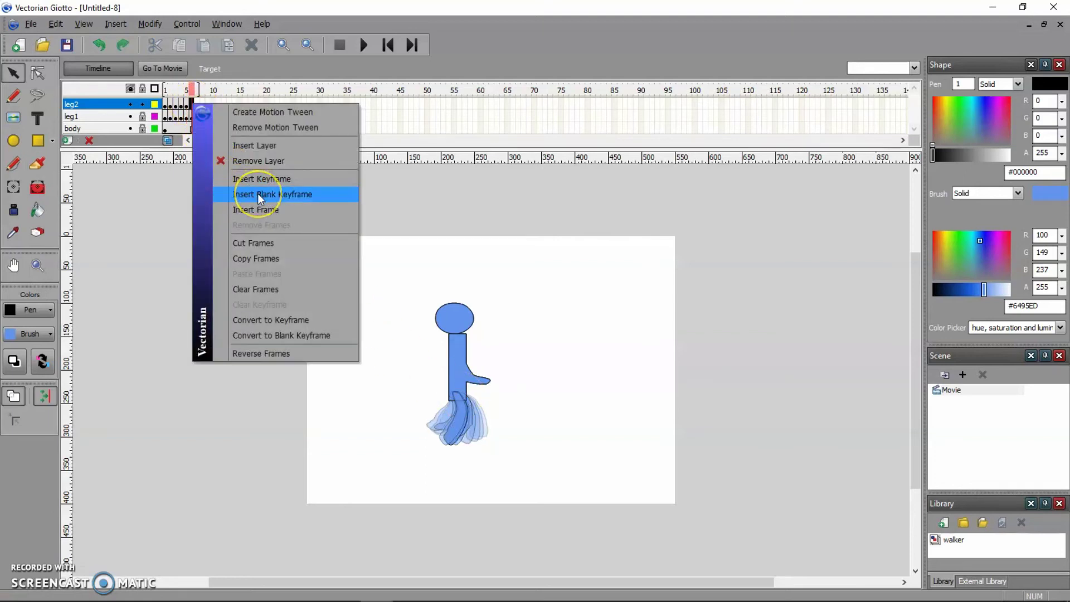
click(257, 193)
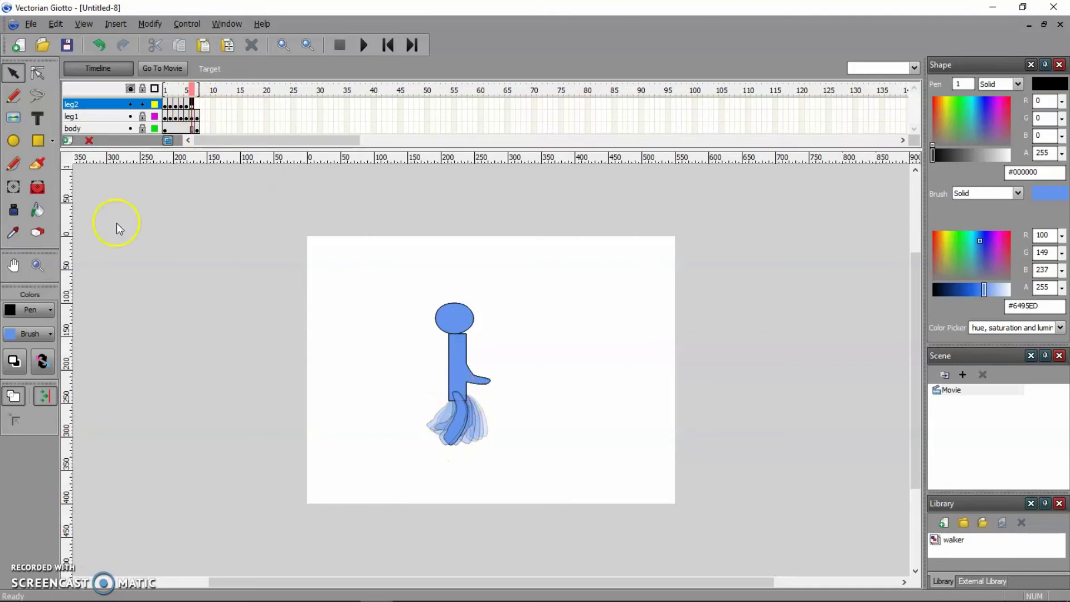
click(33, 165)
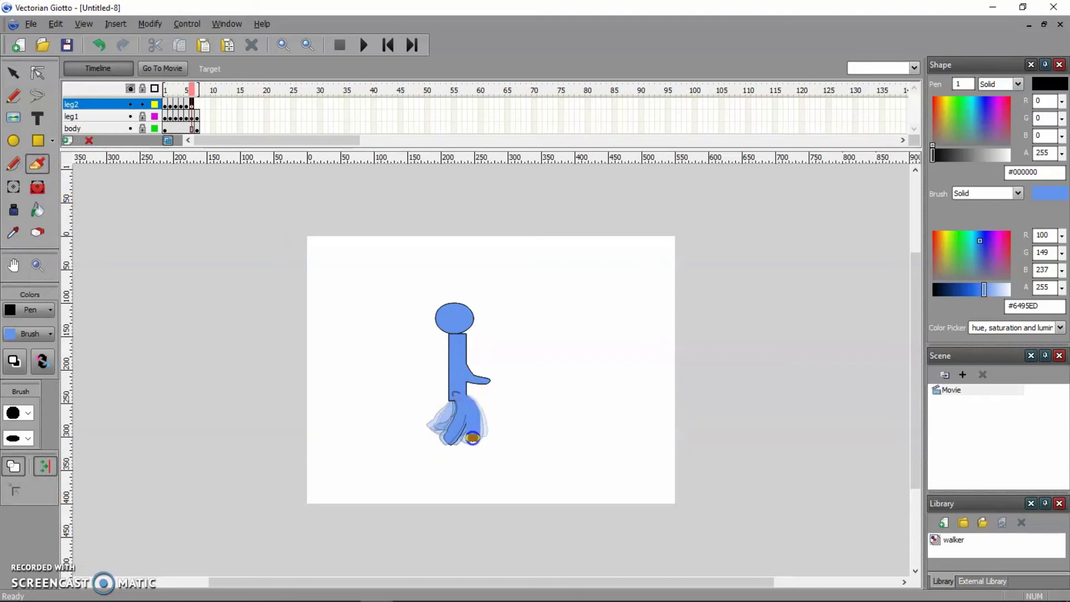
drag(472, 440, 472, 439)
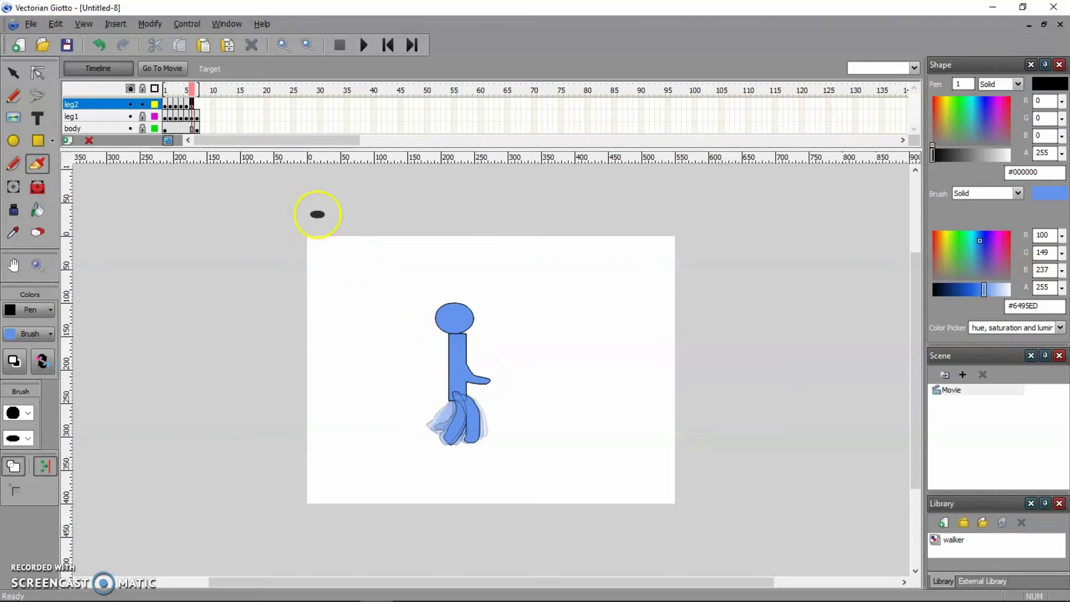
Insert a blank keyframe at frame 7 of leg2 and paint a leg extended forward from the hip
click(196, 104)
right_click(197, 105)
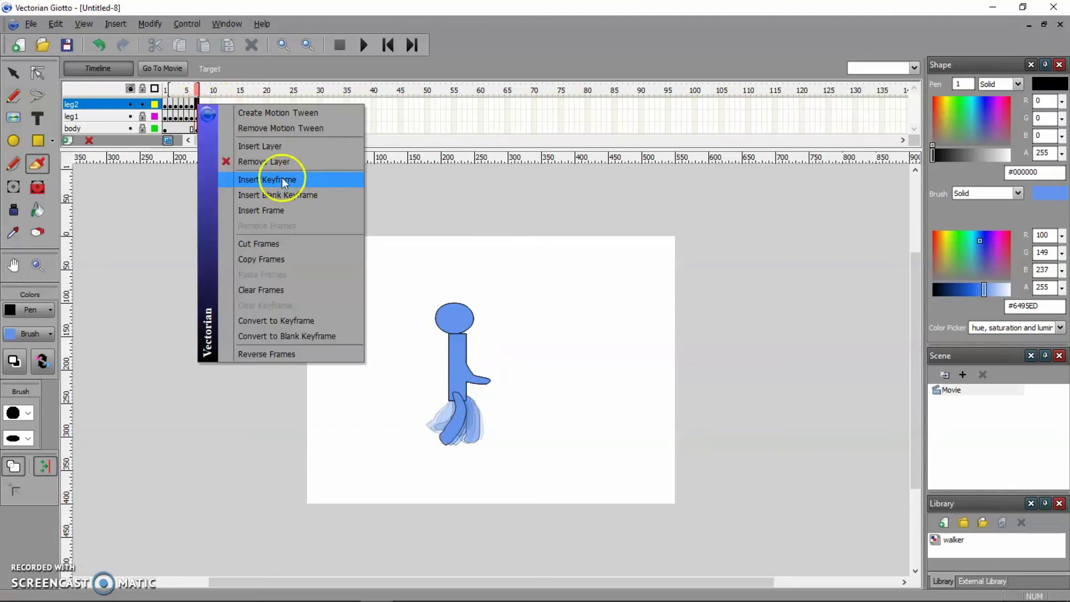
click(289, 193)
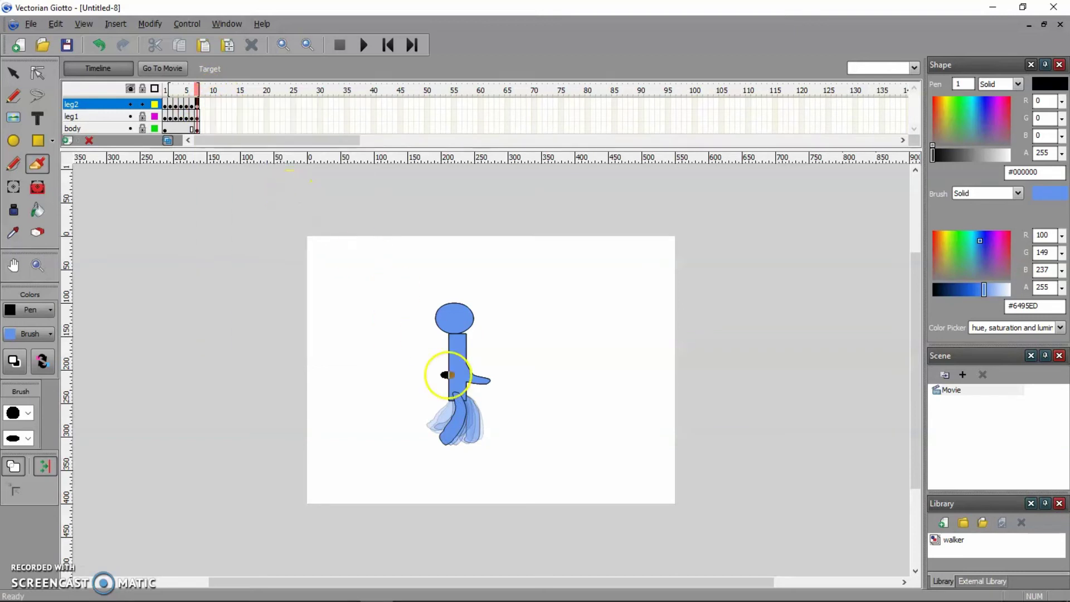
drag(458, 394, 485, 445)
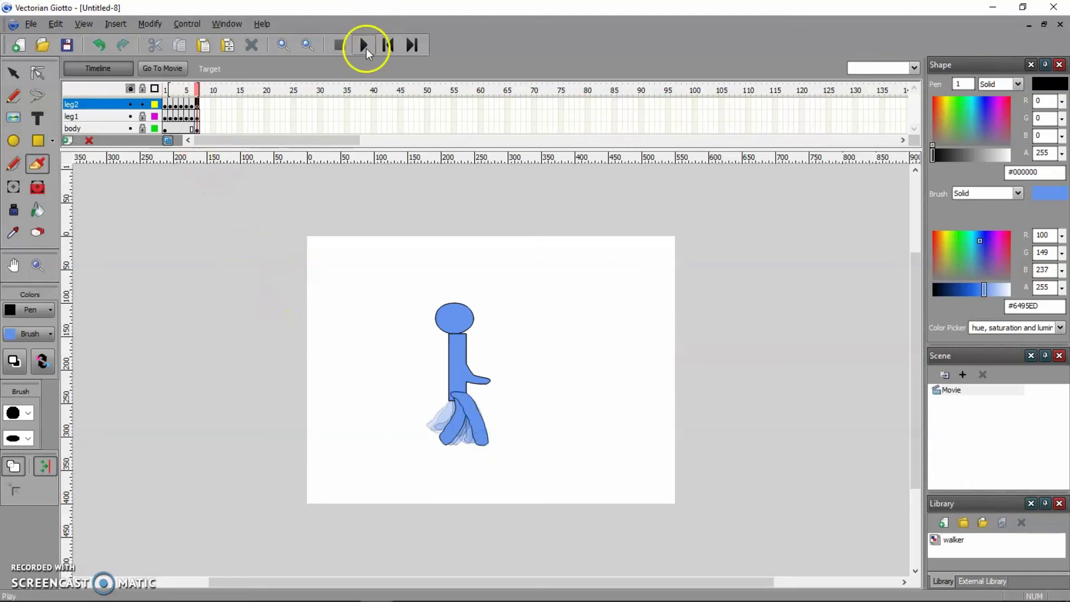
Turn off onion skinning and play back the walker's leg animation
click(362, 53)
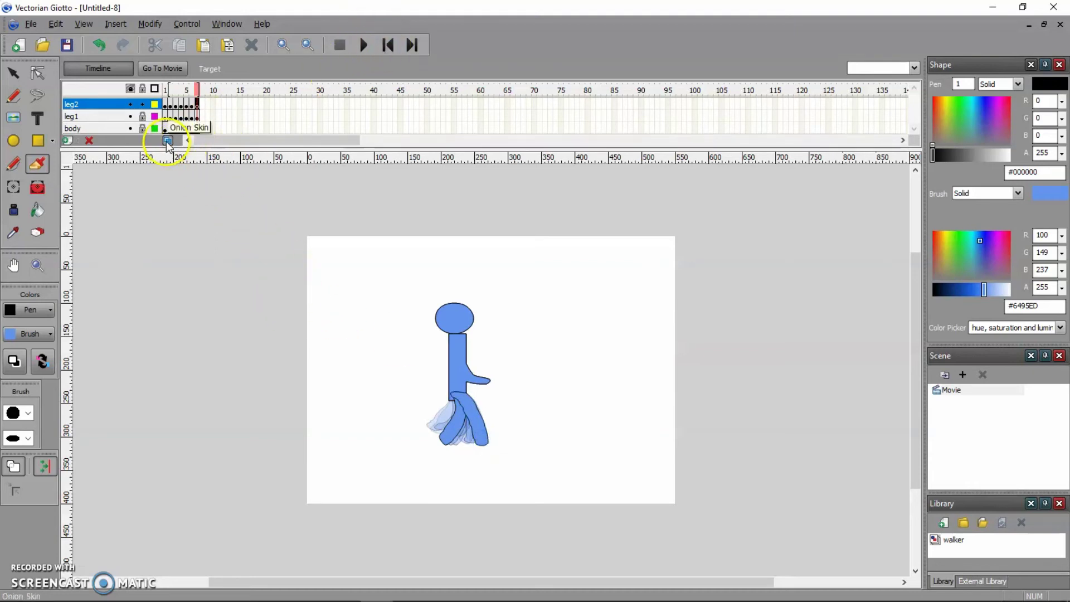
click(361, 45)
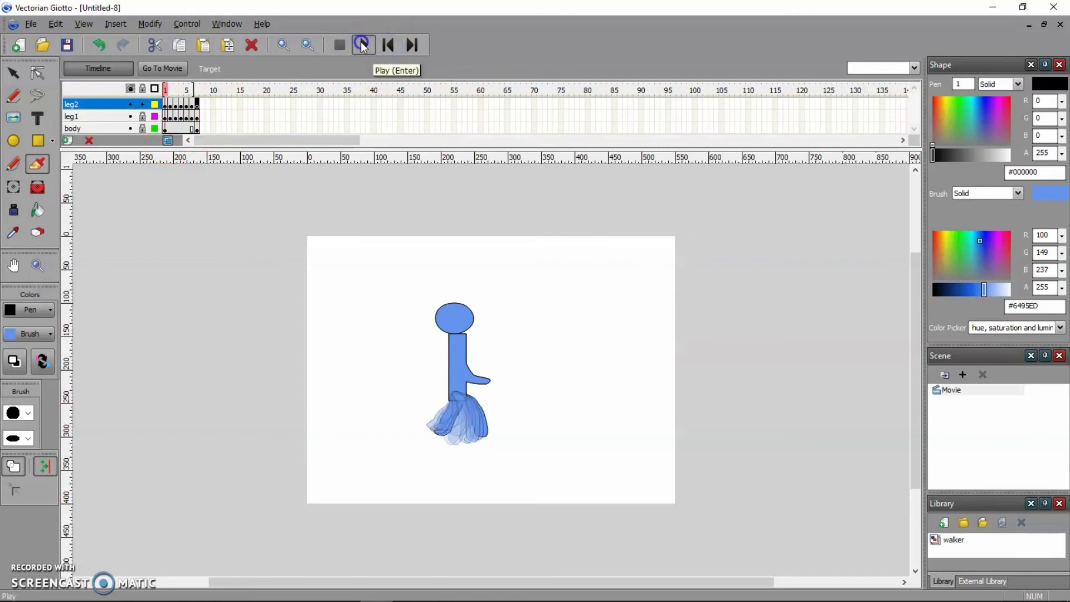
click(167, 140)
click(346, 86)
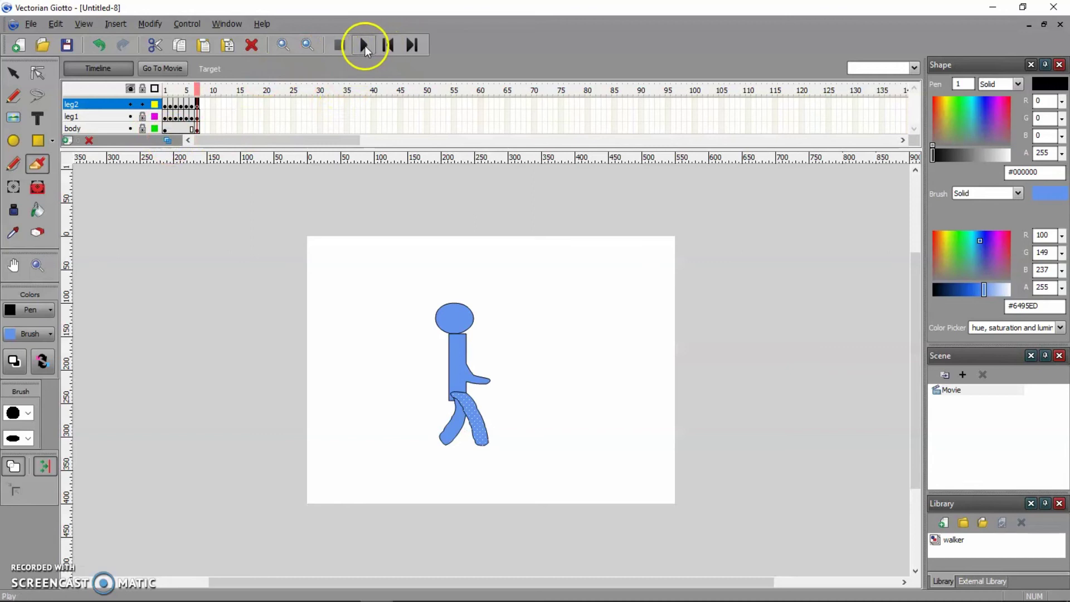
click(388, 44)
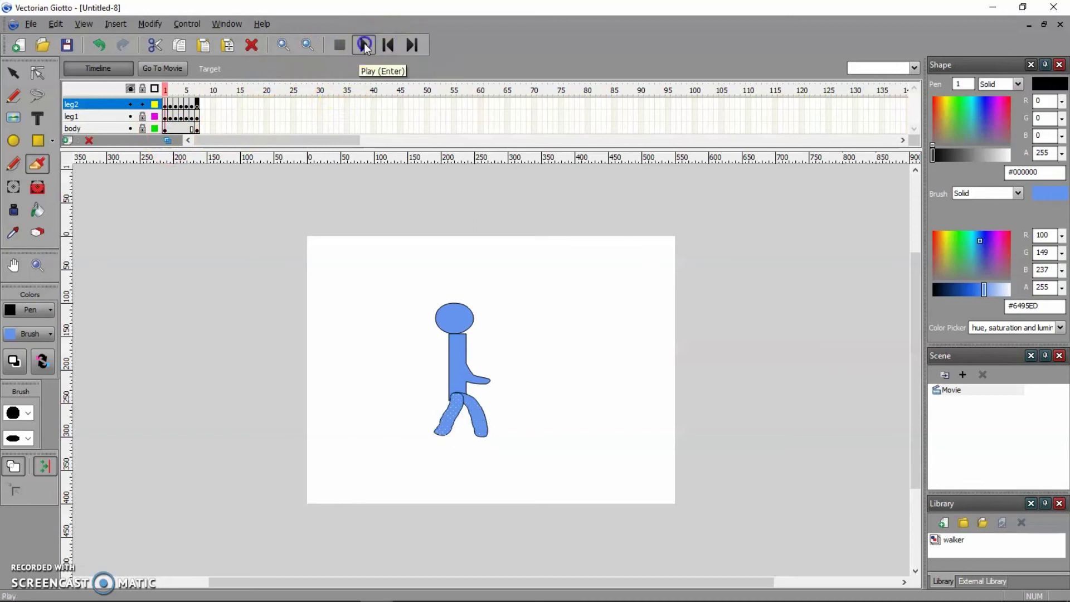
click(365, 45)
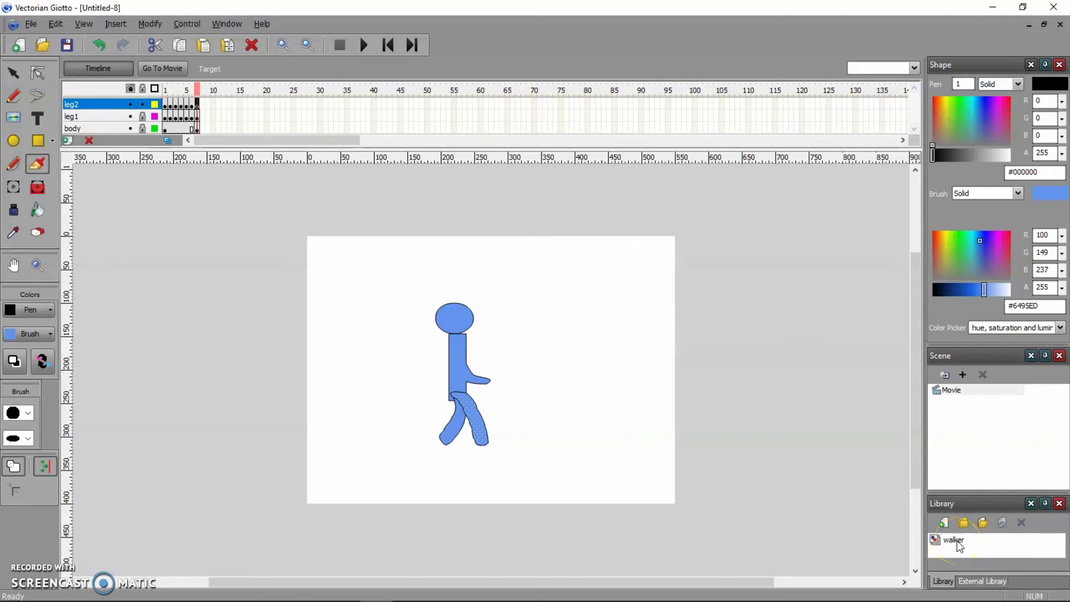
Return to the main movie and place an instance of the walker symbol just outside the stage's left edge on frame 1
click(153, 66)
click(957, 392)
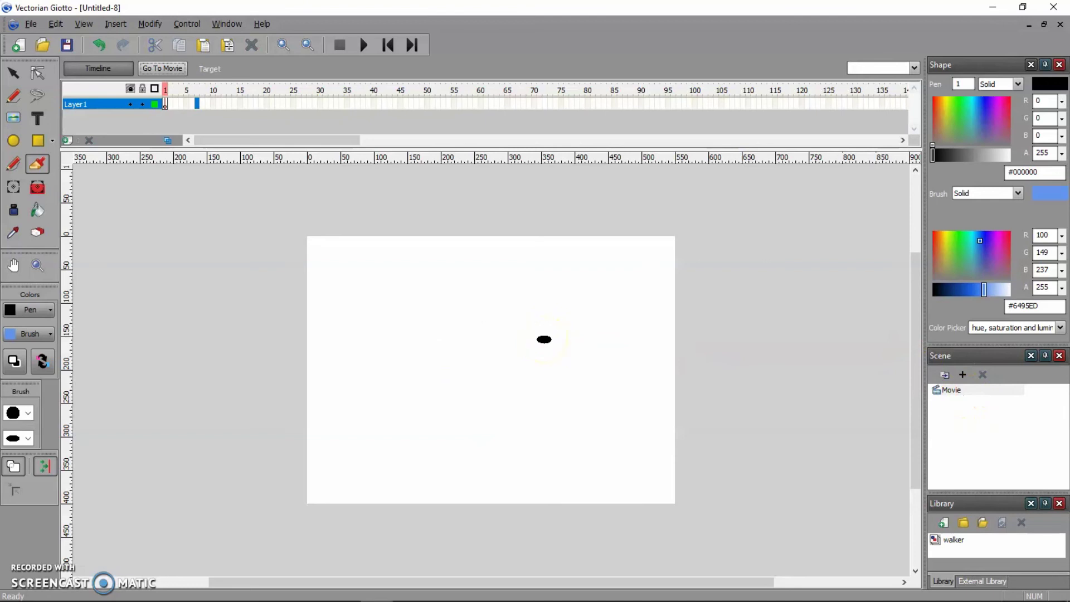
click(824, 500)
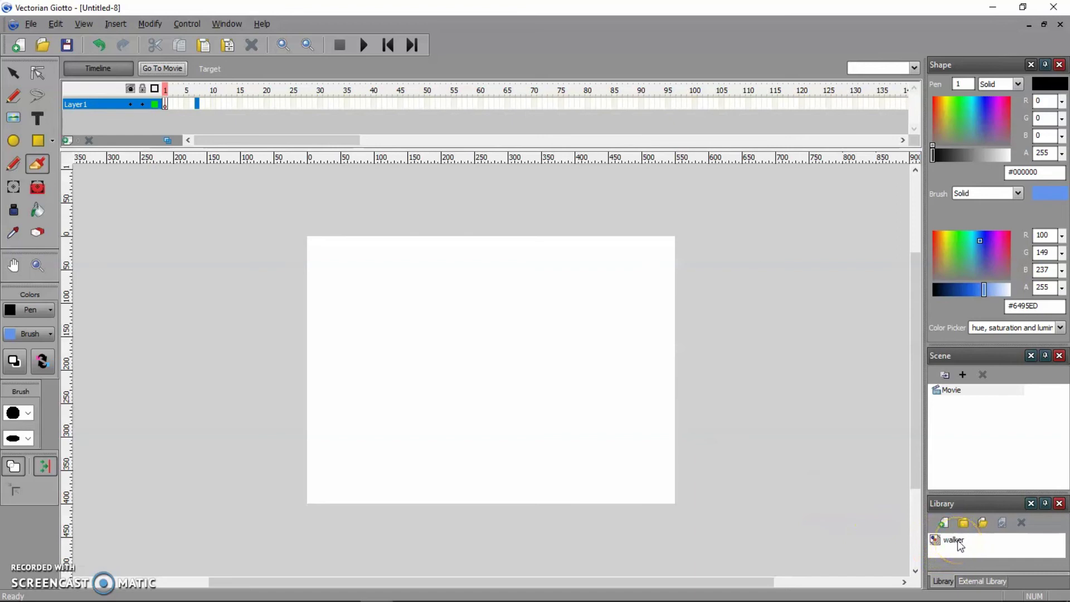
click(938, 543)
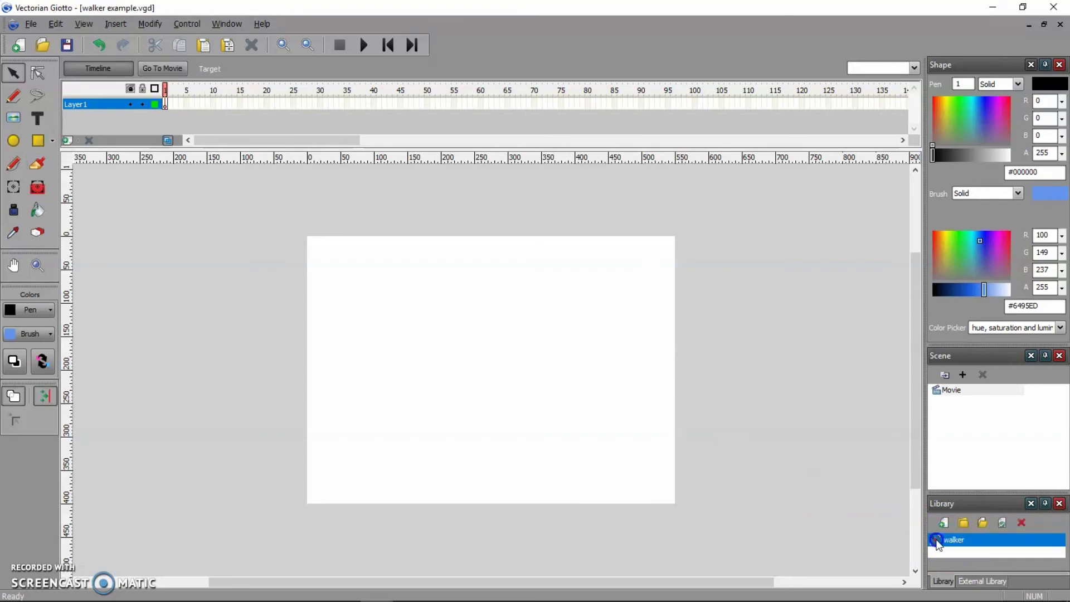
drag(936, 543, 879, 538)
drag(667, 489, 563, 447)
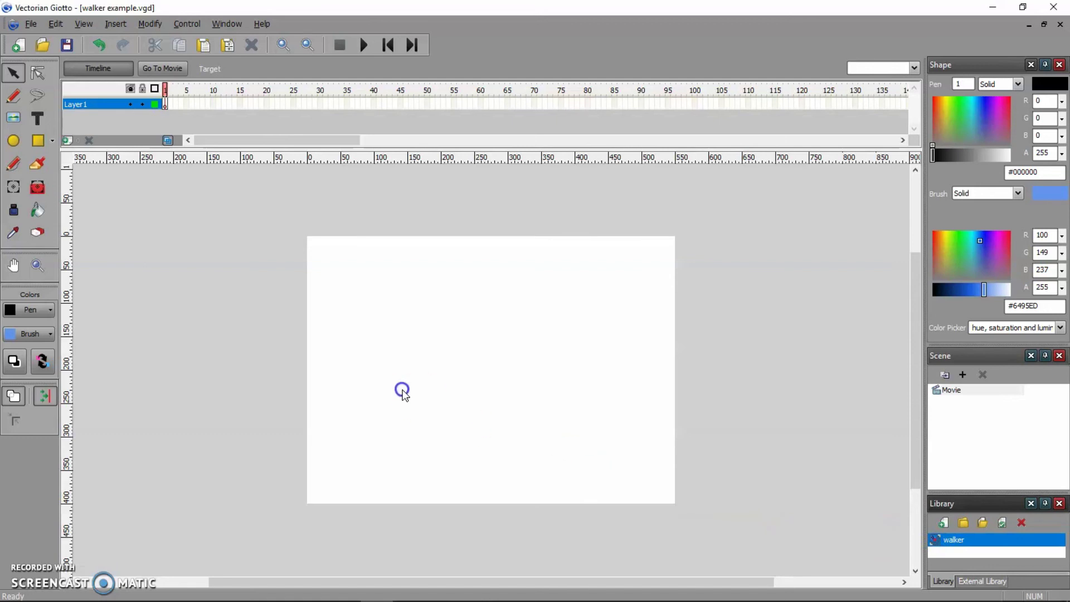
drag(333, 370, 602, 355)
drag(466, 362, 423, 368)
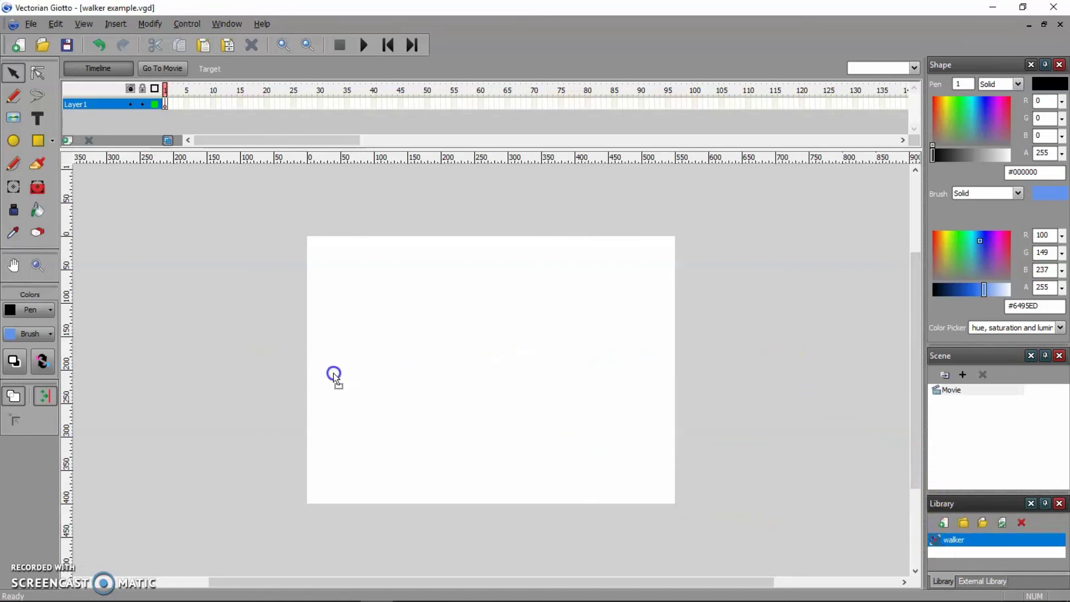
drag(282, 373, 264, 377)
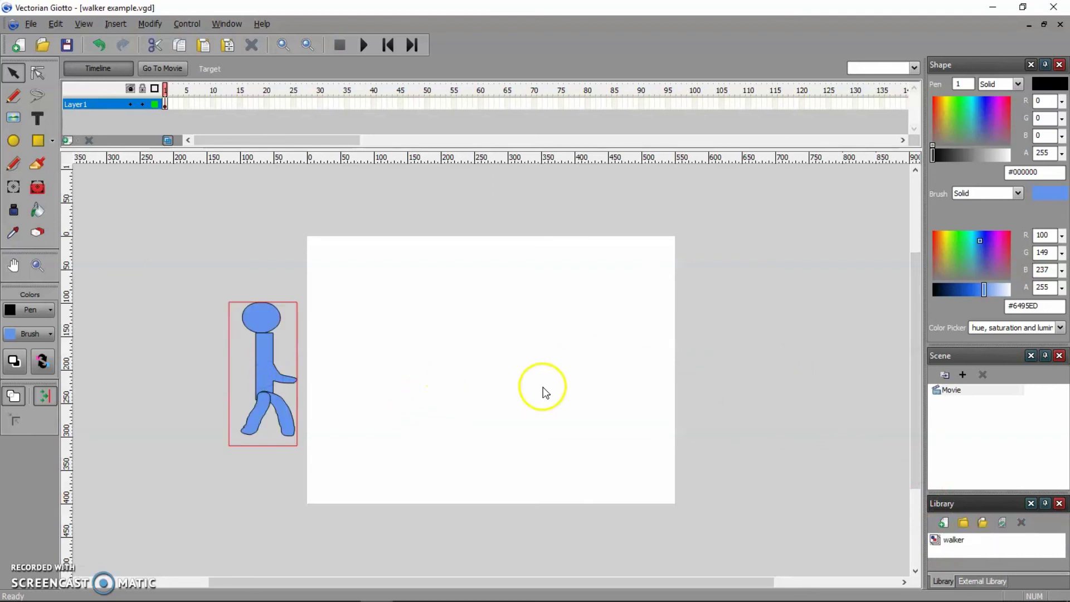
Insert a keyframe at frame 30, move its walker past the stage's right edge and enlarge it slightly
click(319, 102)
right_click(320, 102)
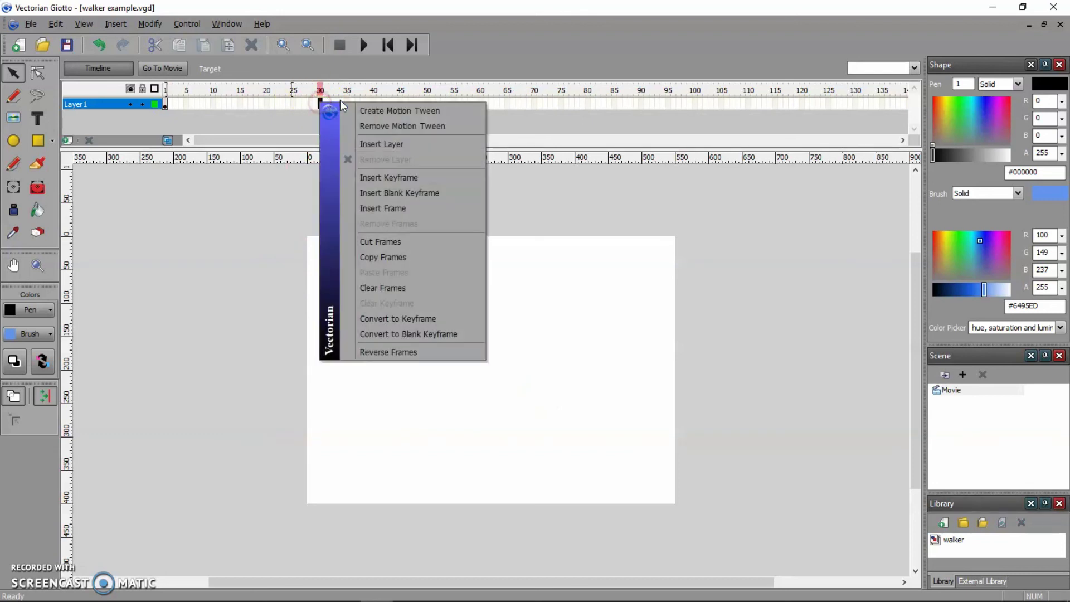
click(410, 176)
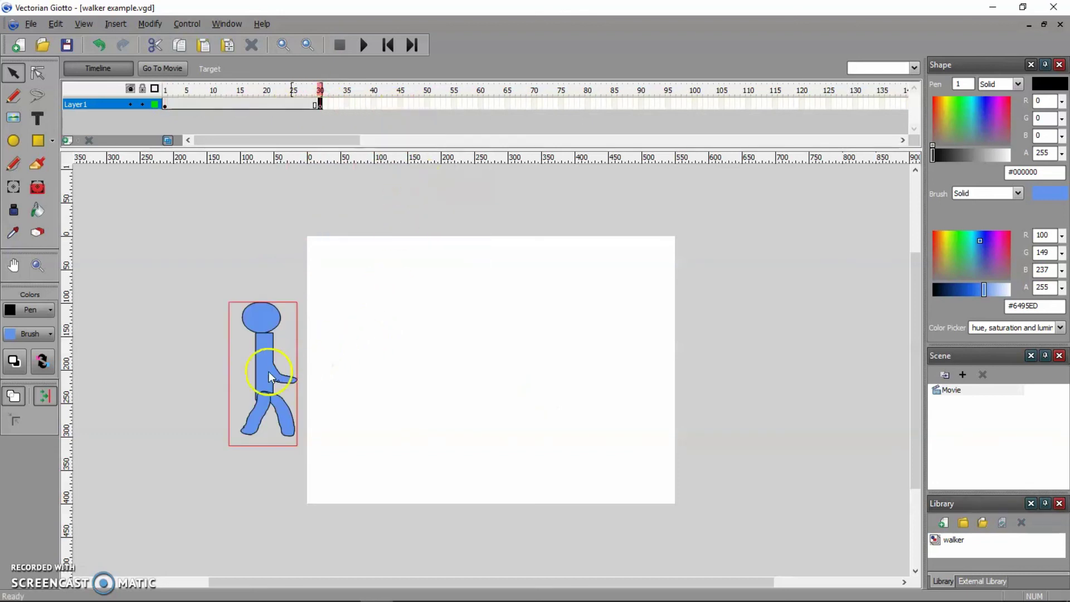
drag(269, 371, 723, 393)
click(13, 187)
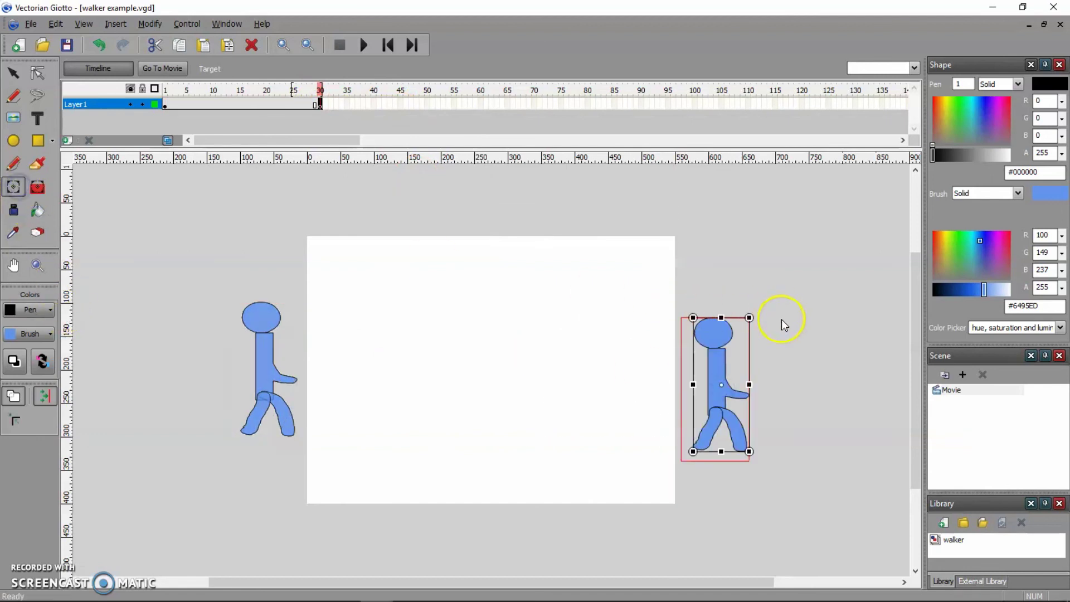
drag(754, 321, 778, 320)
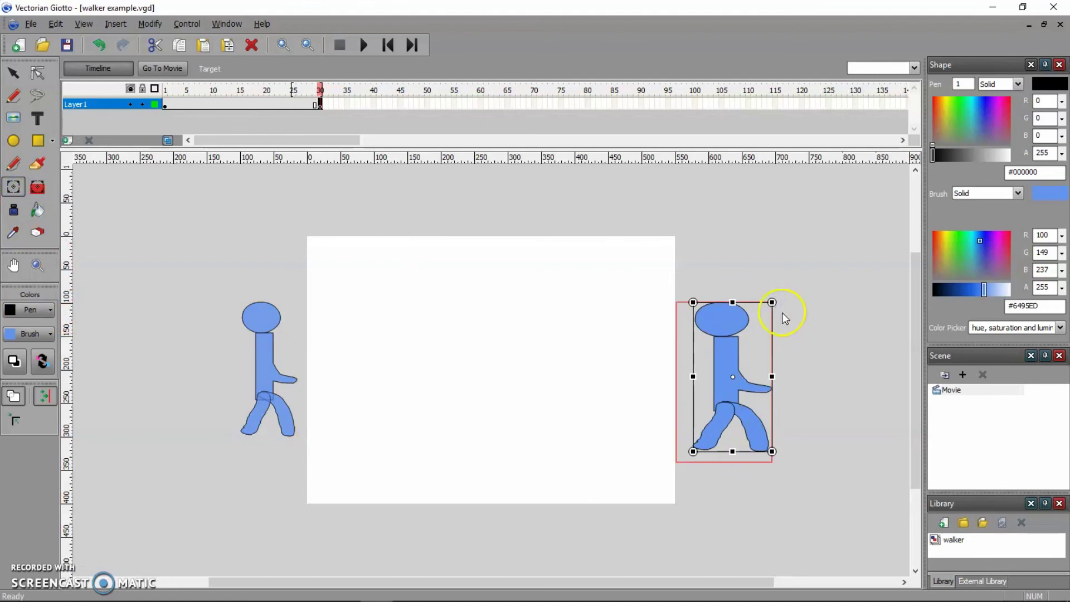
Create a motion tween on Layer1 between frames 1 and 30 and turn off onion skinning
right_click(262, 102)
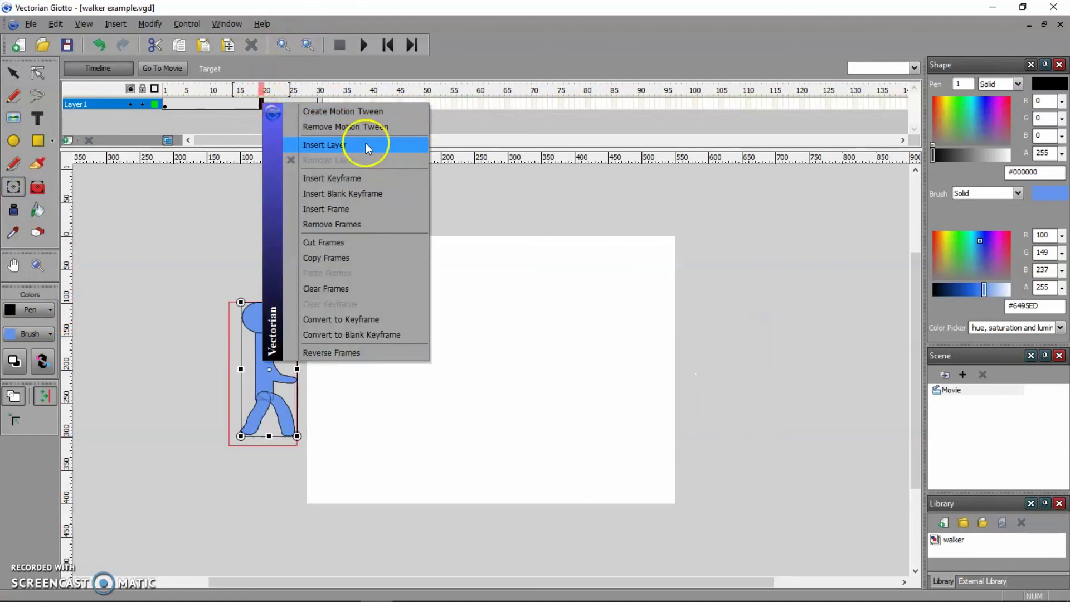
click(370, 111)
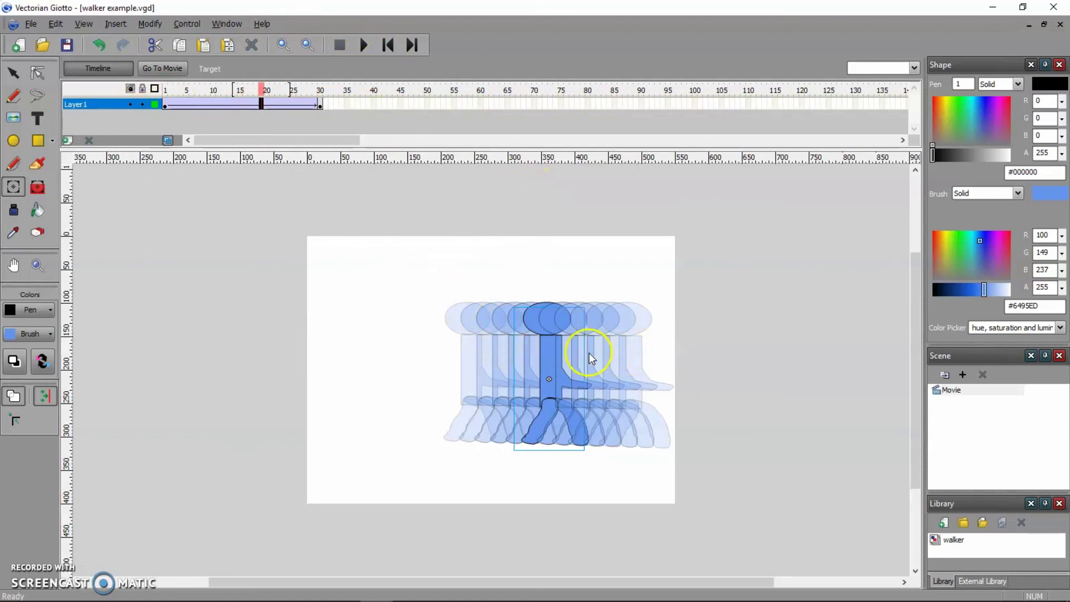
click(167, 141)
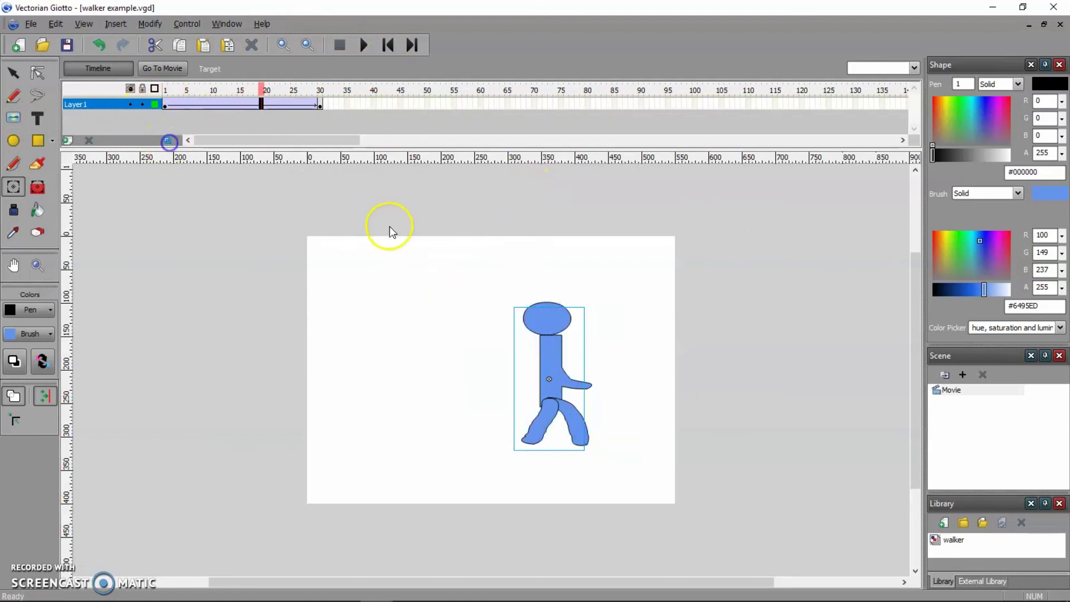
Scrub through the motion tween and play it back to check the walker's travel across the stage
click(260, 89)
drag(260, 89, 199, 93)
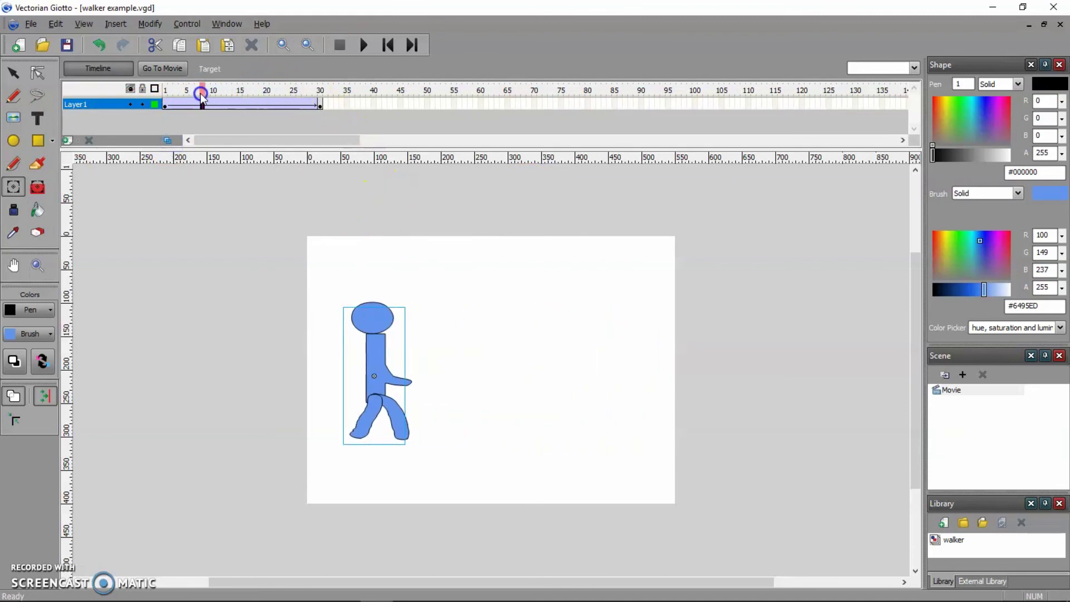
click(390, 46)
click(365, 46)
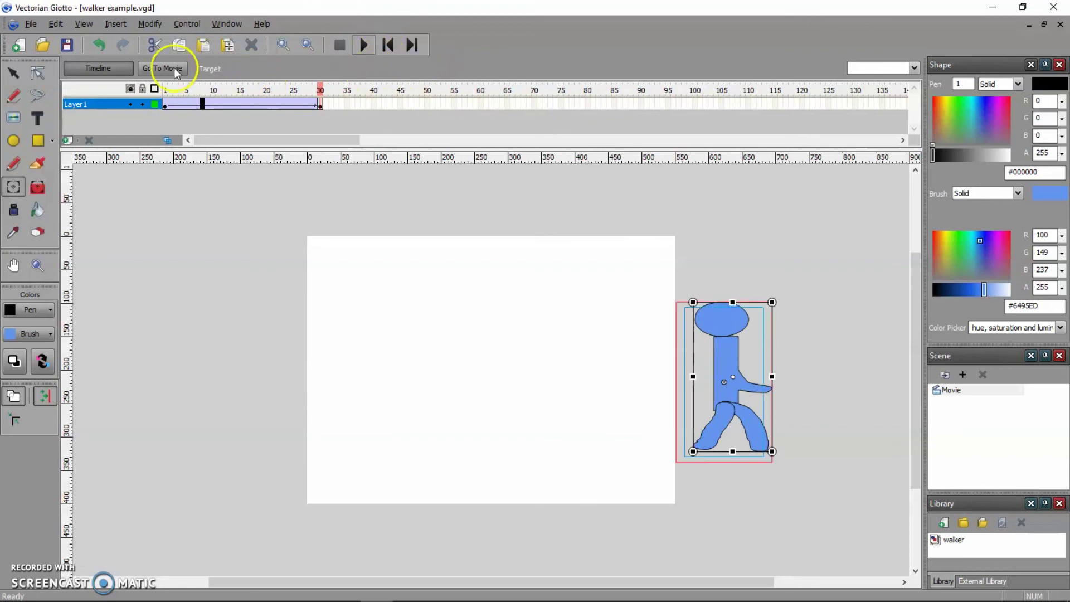
Export the movie as the Flash file walker example.swf and watch the animation in Adobe Flash Player
click(31, 24)
click(95, 177)
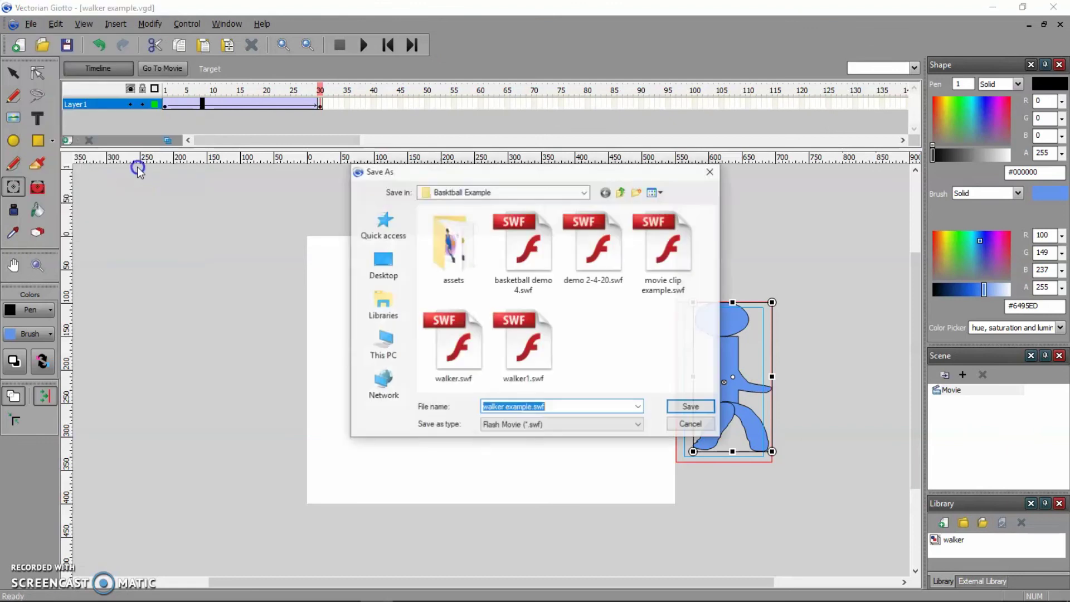
click(691, 406)
click(500, 324)
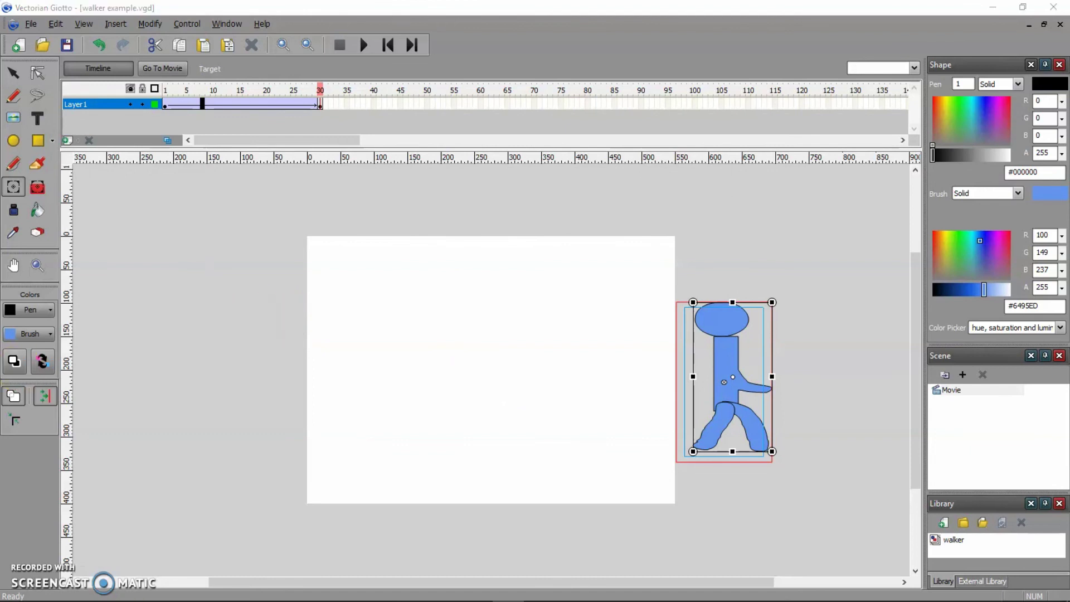
drag(167, 375, 433, 241)
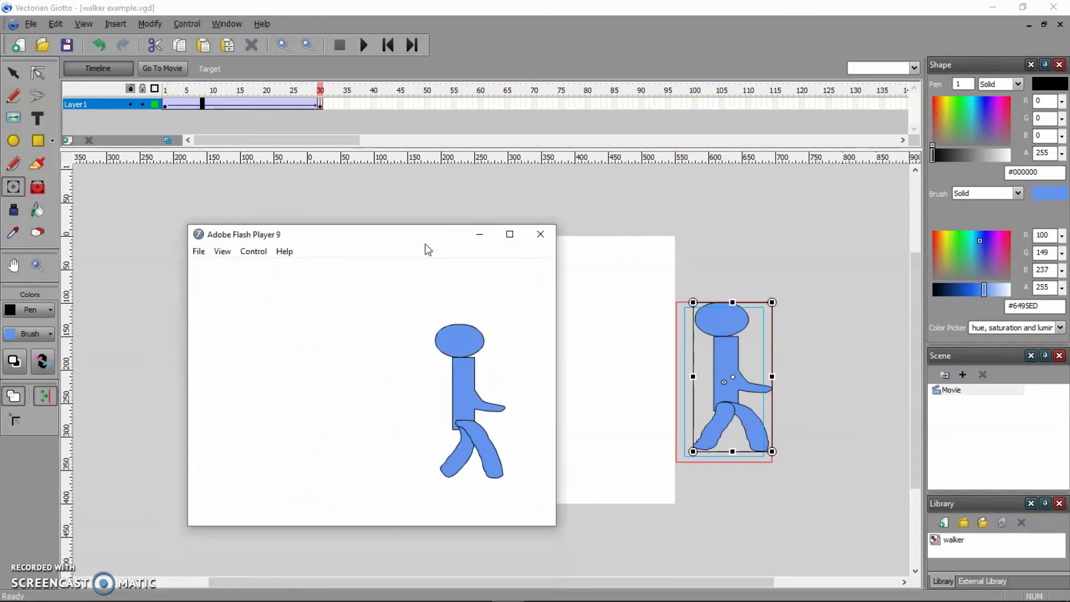